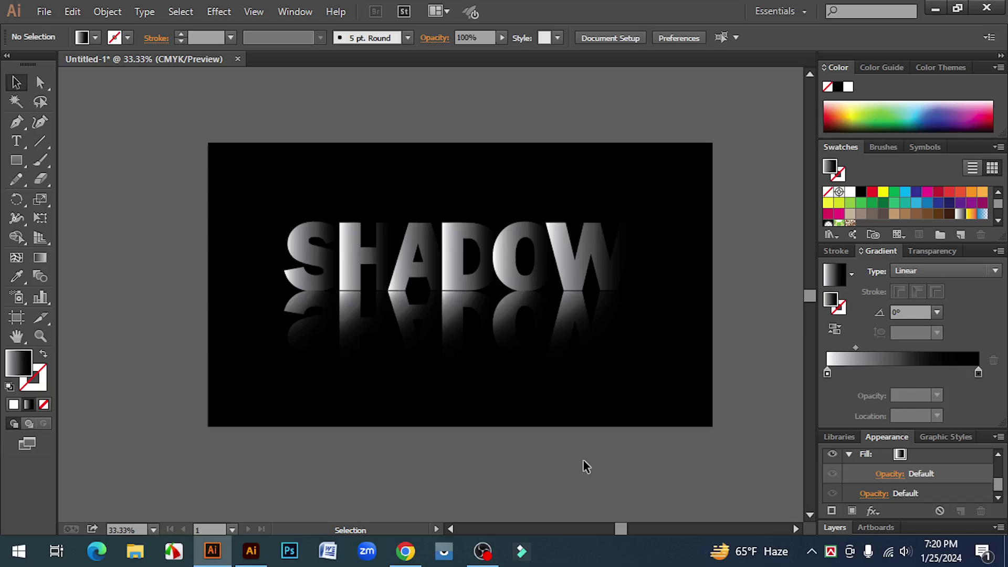
- Delete the SHADOW lettering with its reflection, then unlock and delete the black background rectangle
left_click_drag(185, 93, 774, 444)
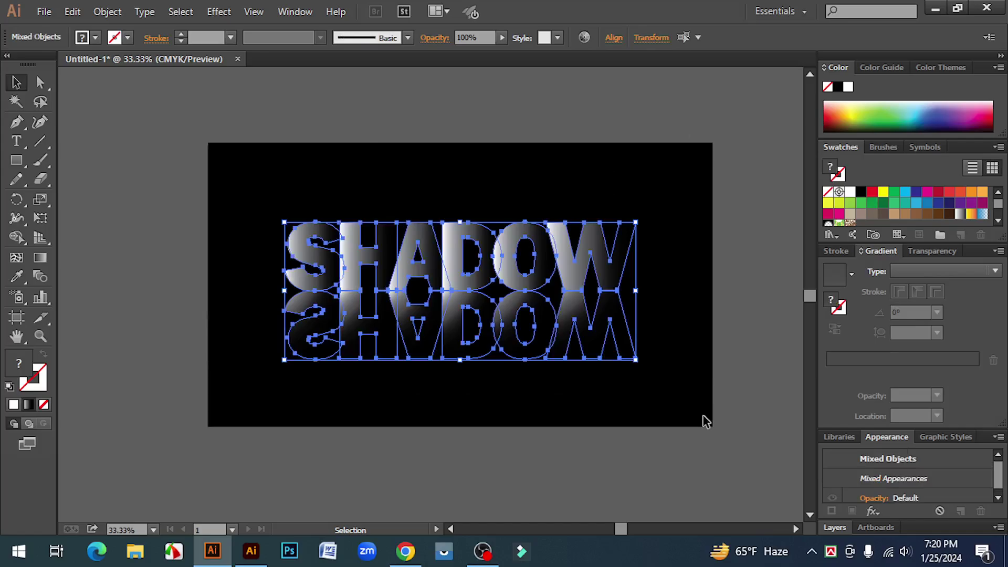
key("Delete")
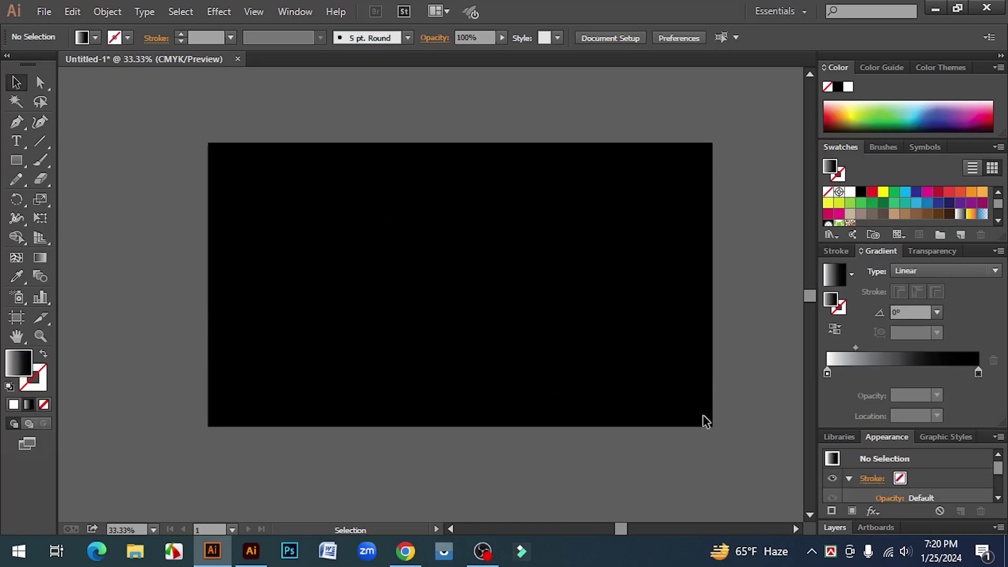
key("ctrl+alt+2")
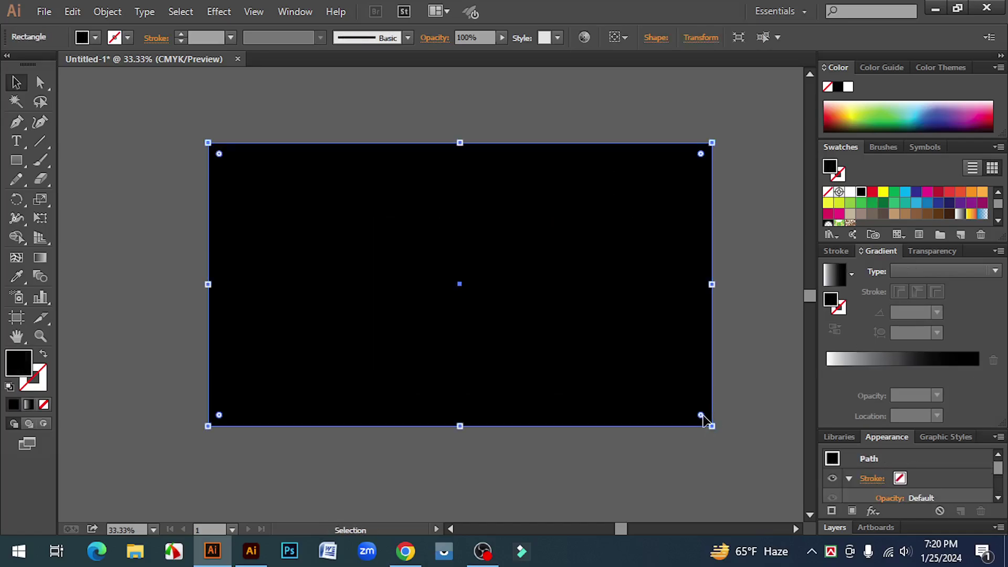
left_click_drag(520, 232, 478, 339)
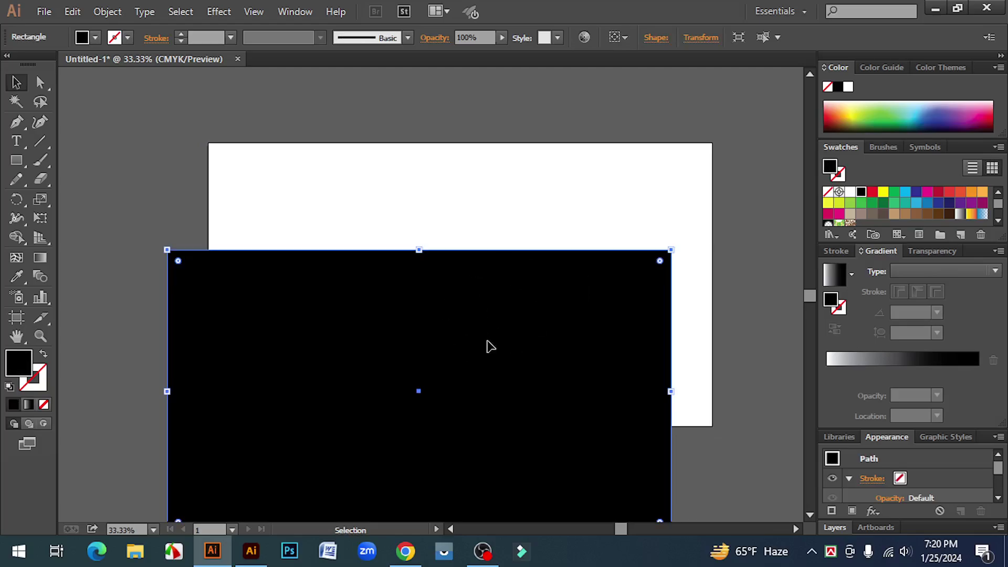
key("Delete")
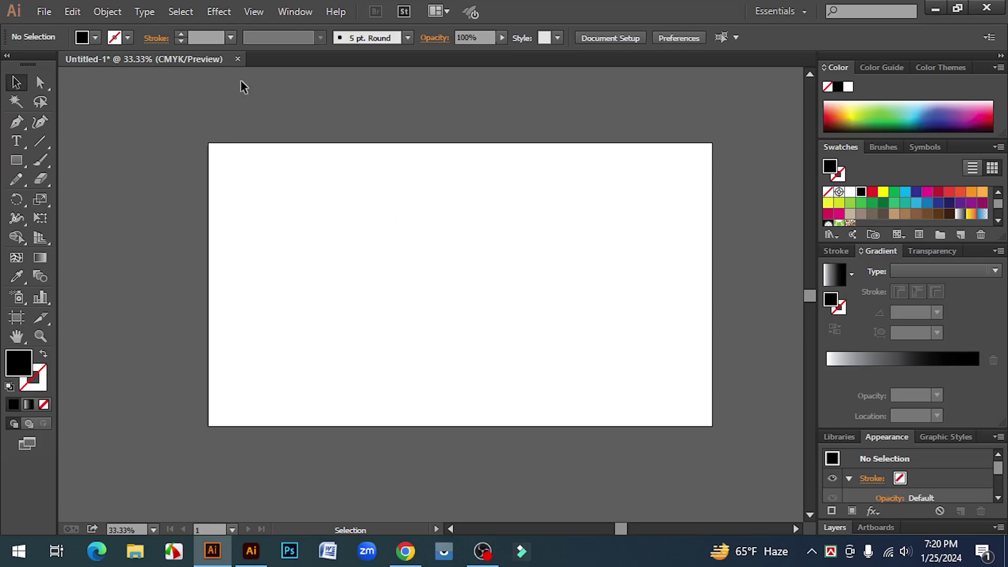
left_click(45, 10)
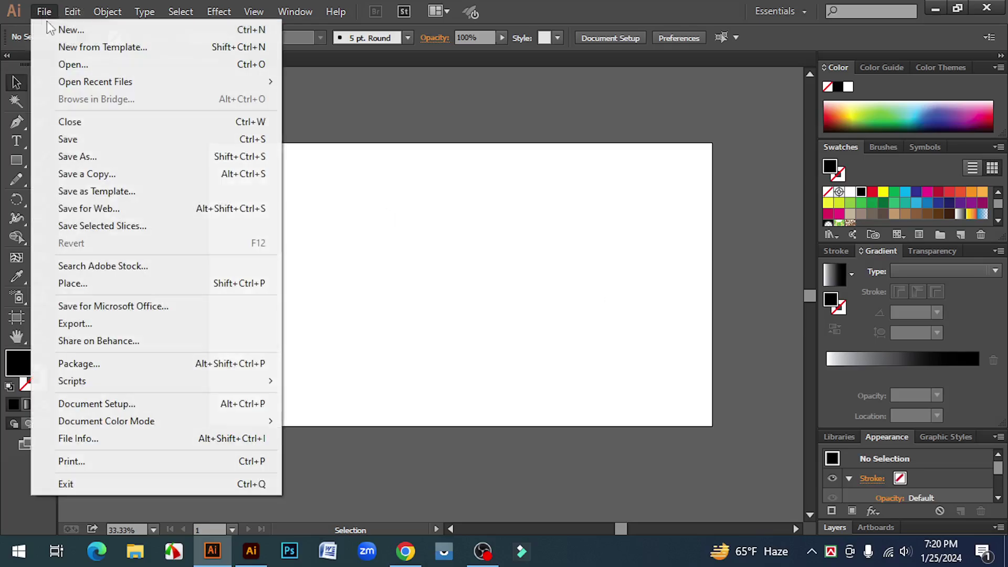
left_click(79, 30)
left_click_drag(551, 118, 580, 117)
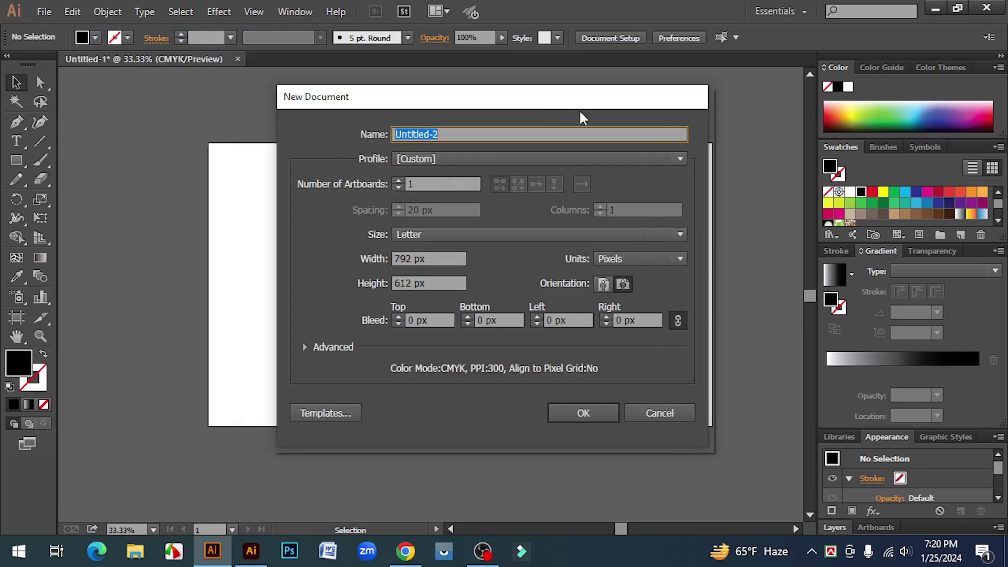
left_click(669, 412)
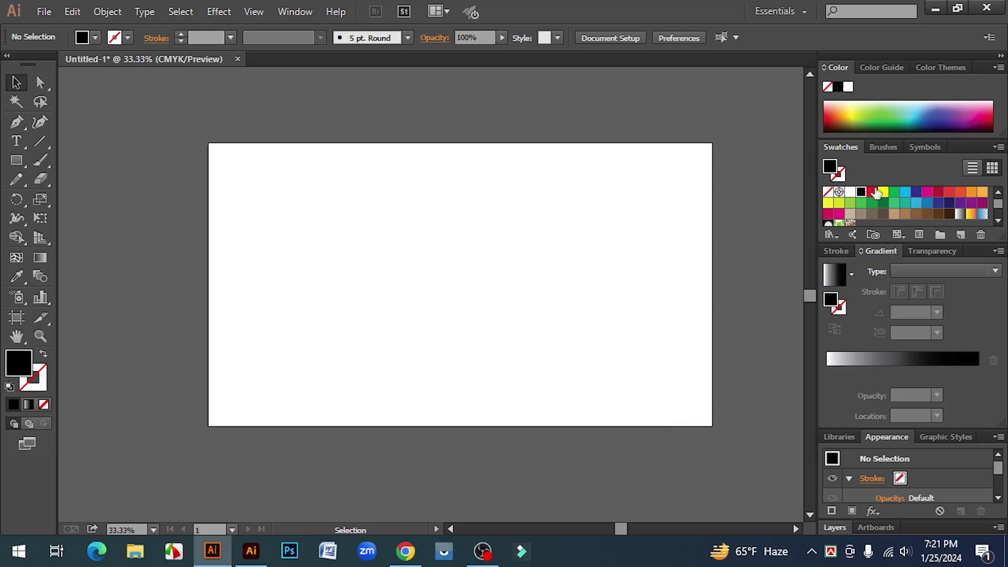
- Draw a black rectangle covering the whole artboard, lock it in place and leave nothing selected
left_click(16, 160)
left_click(77, 160)
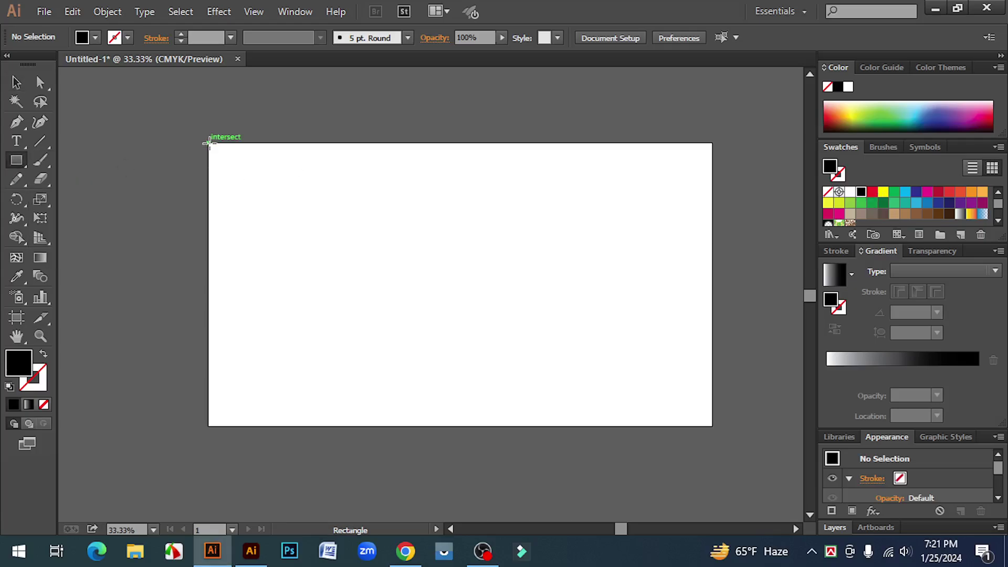
left_click_drag(209, 143, 712, 426)
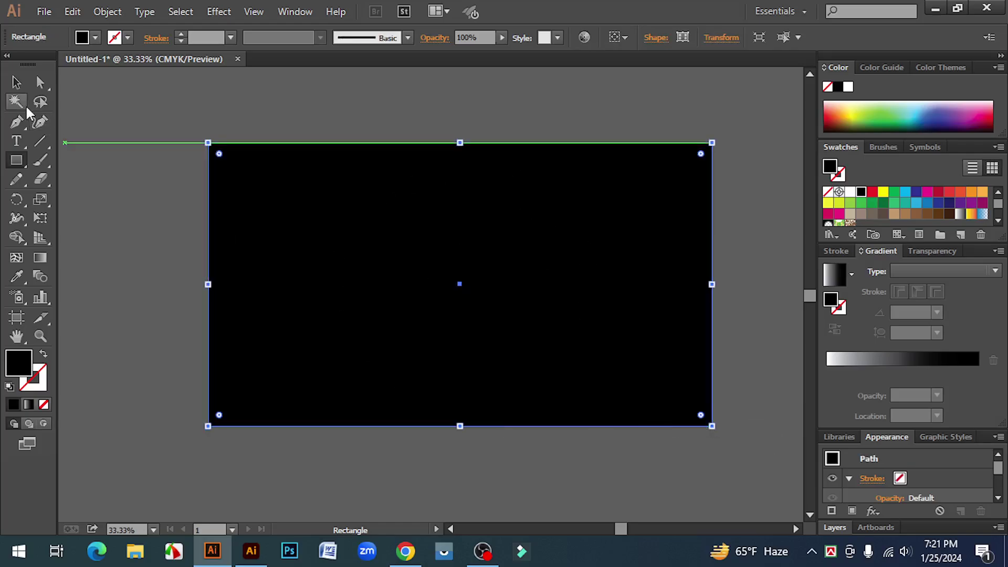
left_click(15, 86)
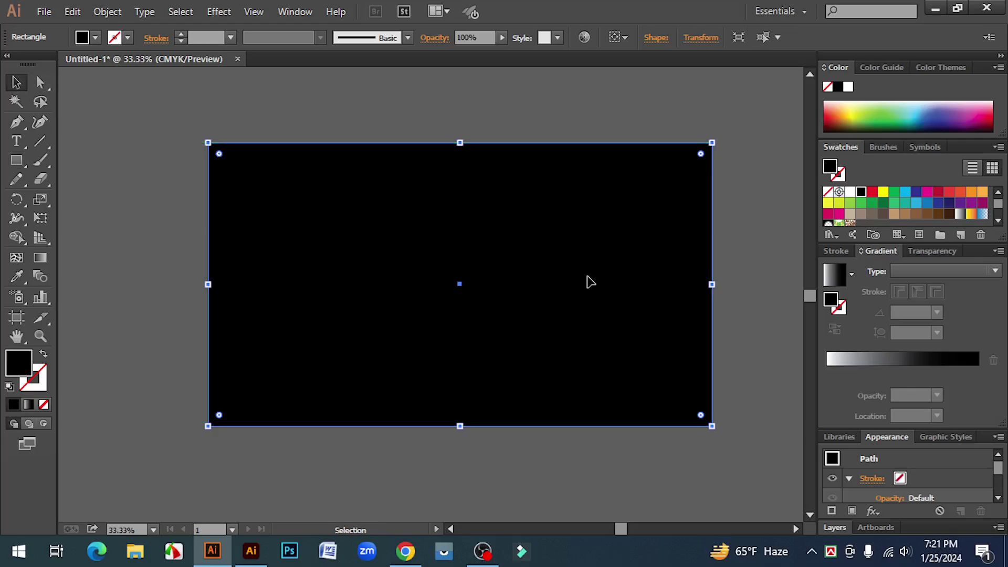
key("a")
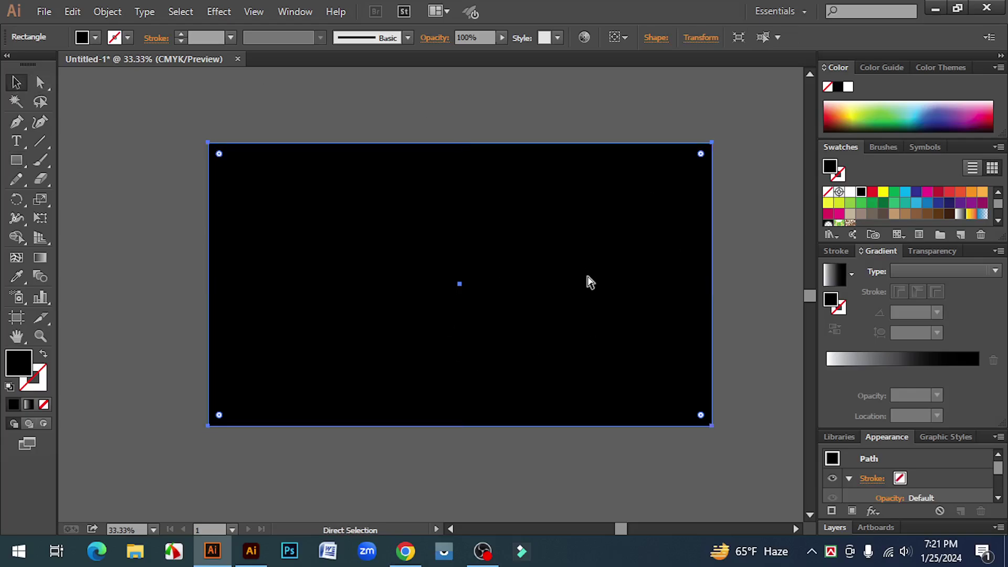
key("ctrl+shift+a")
key("v")
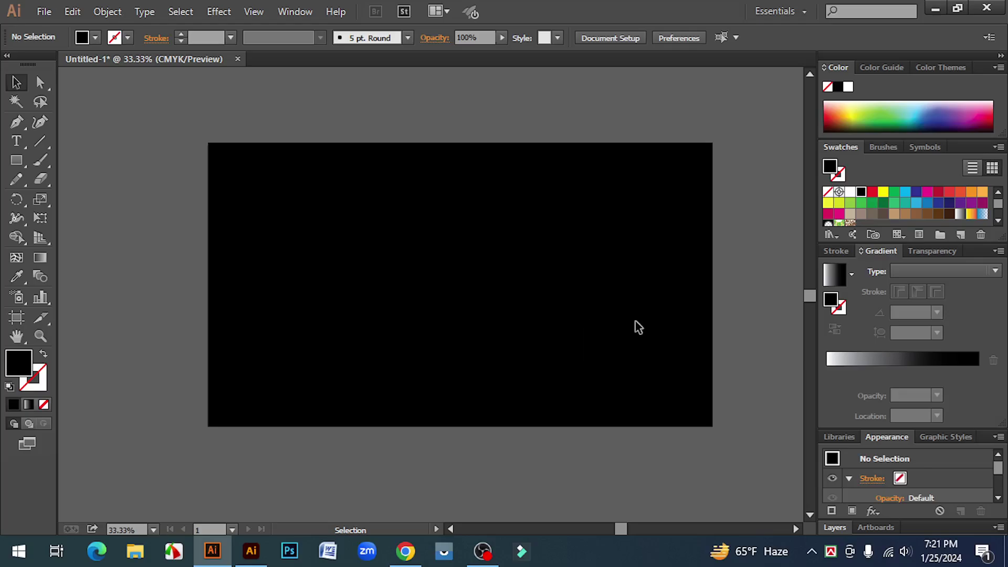
- Start a text object on the artboard and copy its font name, Franklin Gothic Heavy
left_click(17, 143)
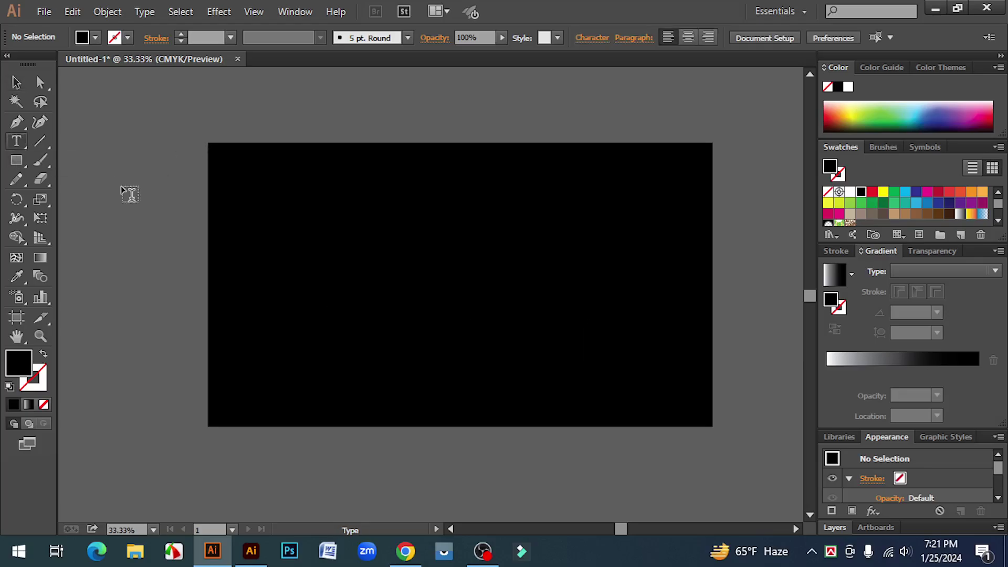
left_click(365, 276)
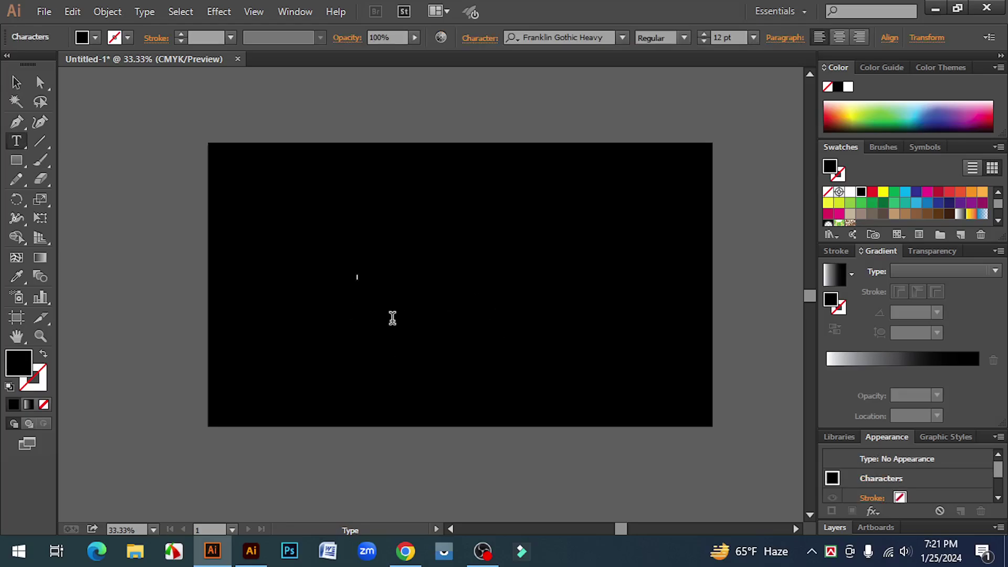
double_click(572, 37)
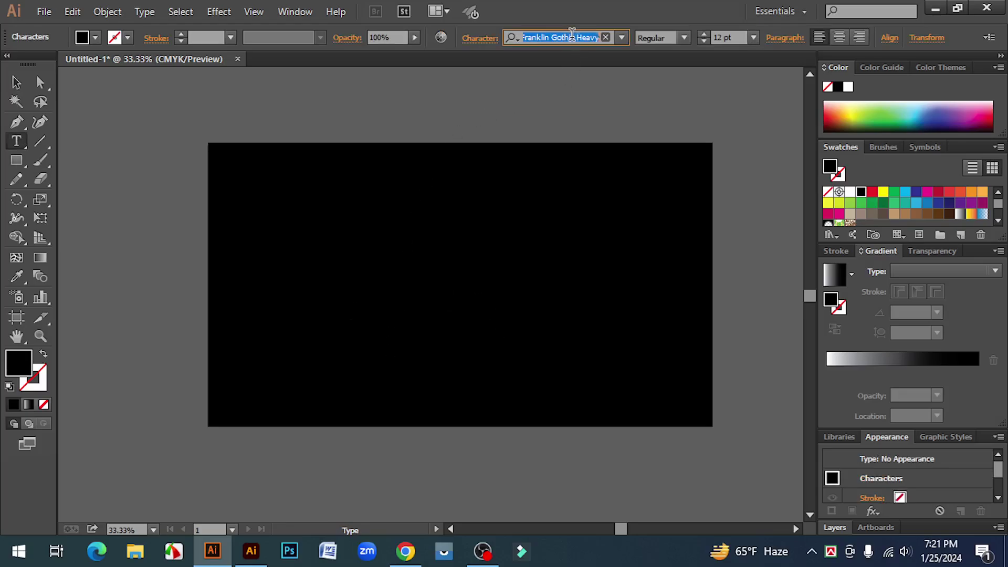
double_click(581, 38)
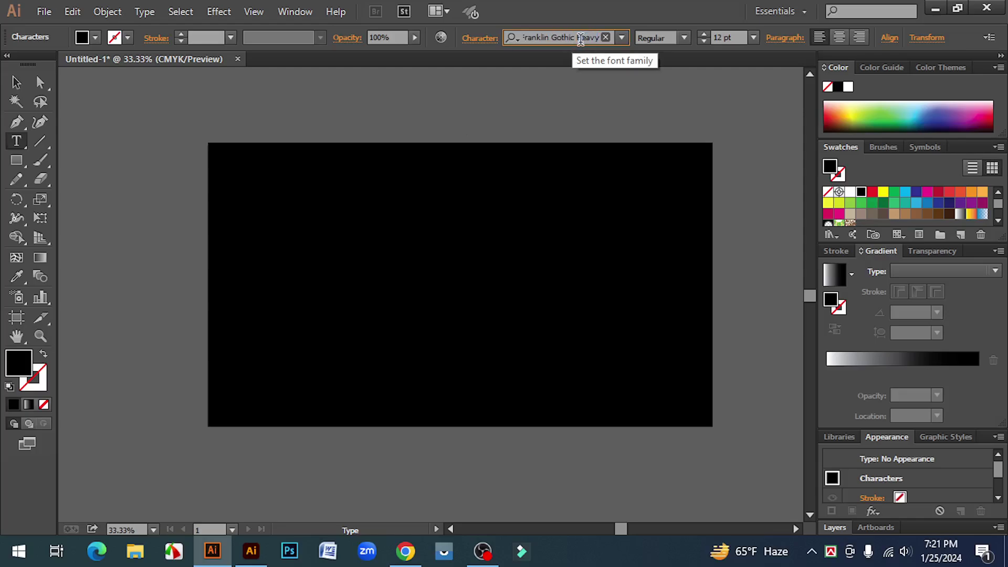
left_click(557, 38)
key("ctrl+a")
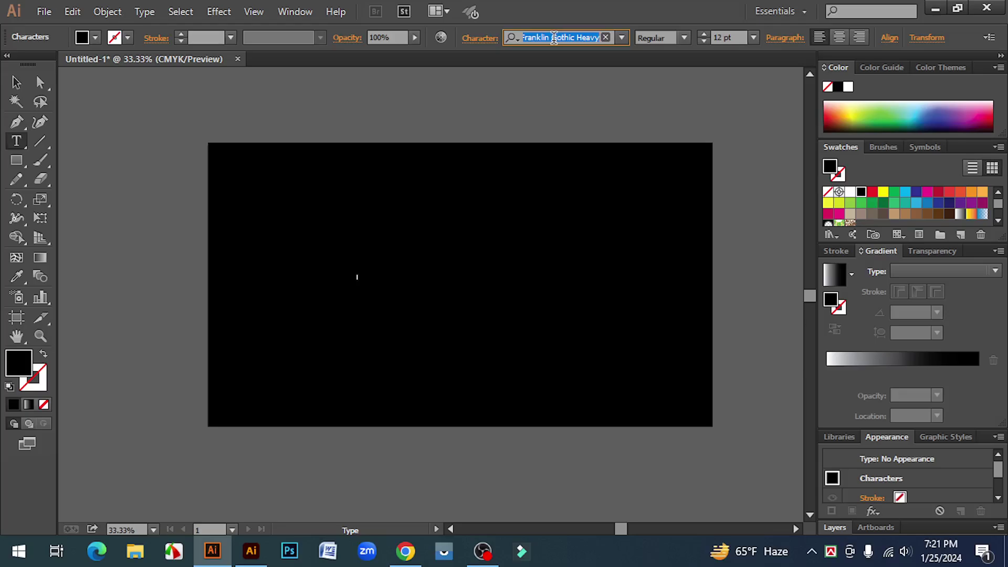
- Delete the empty text object from the artboard
left_click(17, 83)
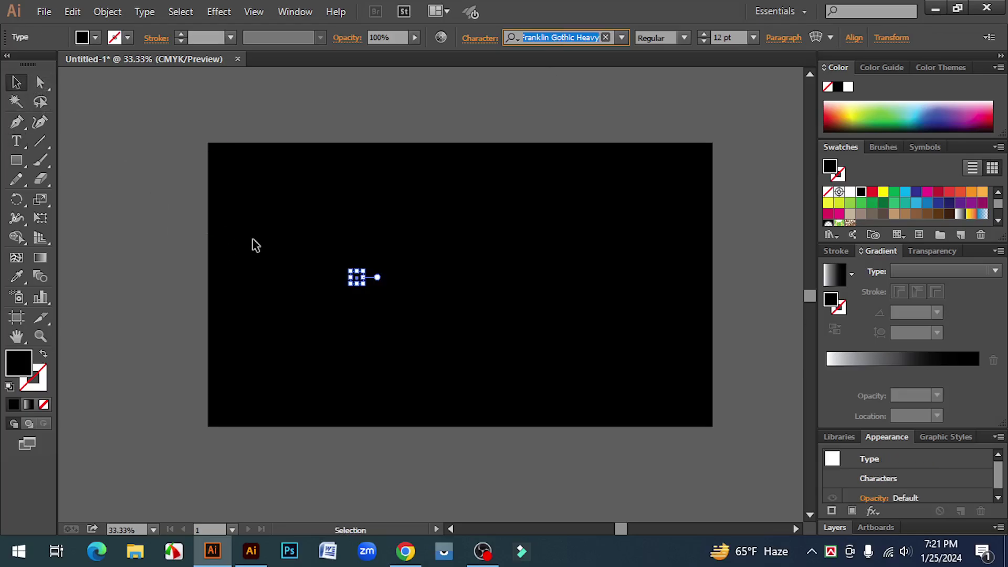
key("BackSpace")
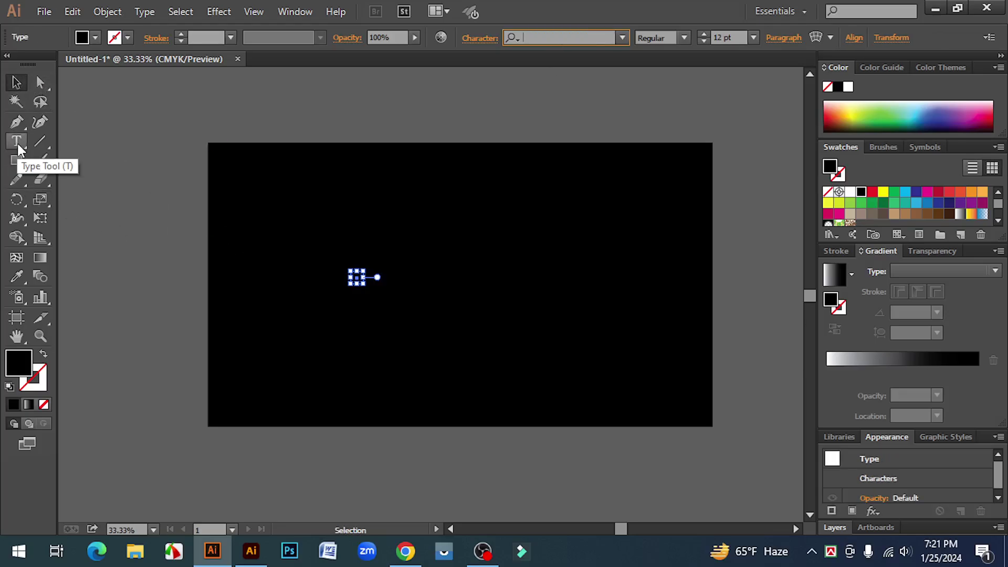
left_click_drag(302, 240, 443, 352)
key("Delete")
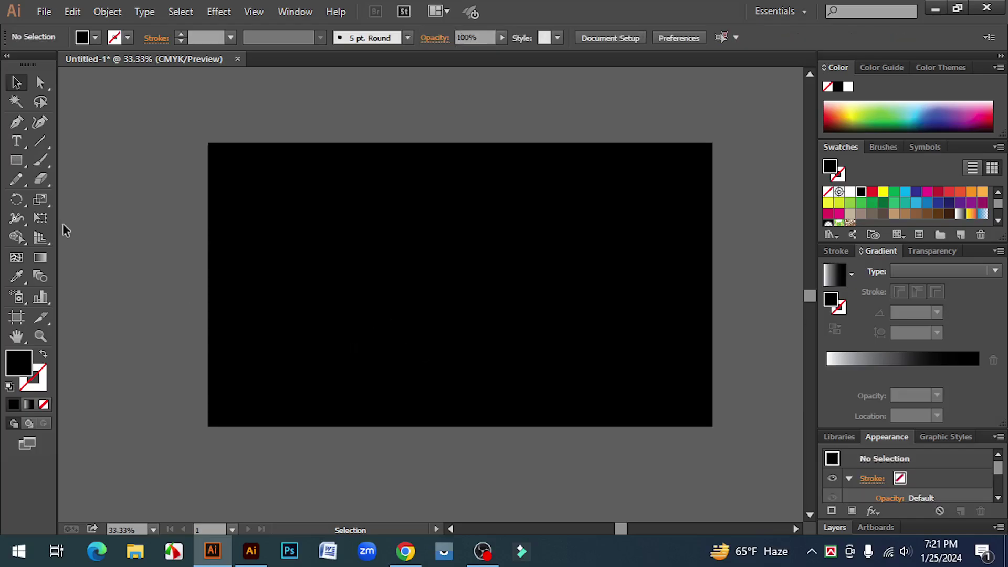
- Paste the font name "Franklin Gothic Heavy" as a new text label, enlarge it to about 51 pt and fill it white
left_click(20, 142)
left_click(329, 237)
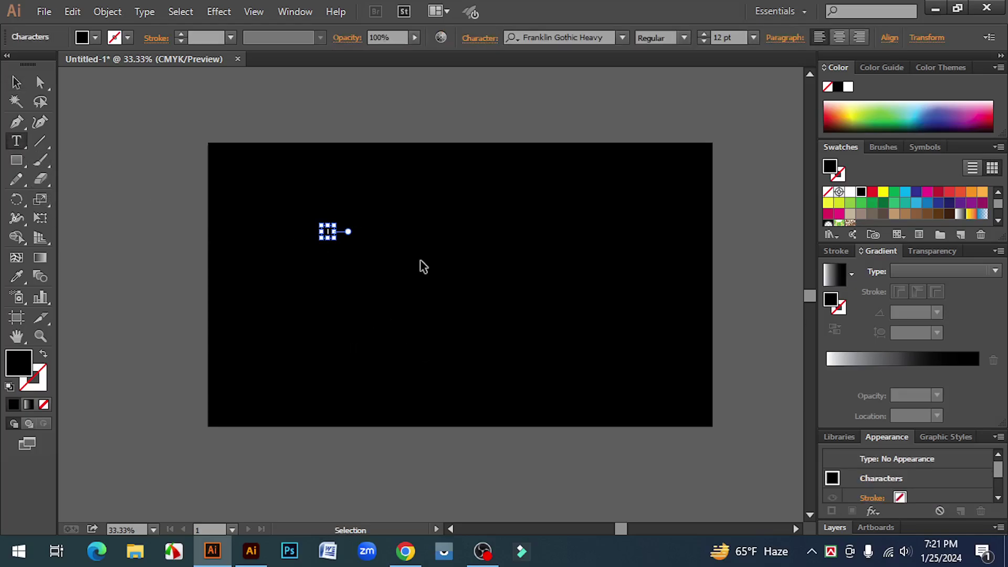
key("ctrl+v")
left_click(16, 84)
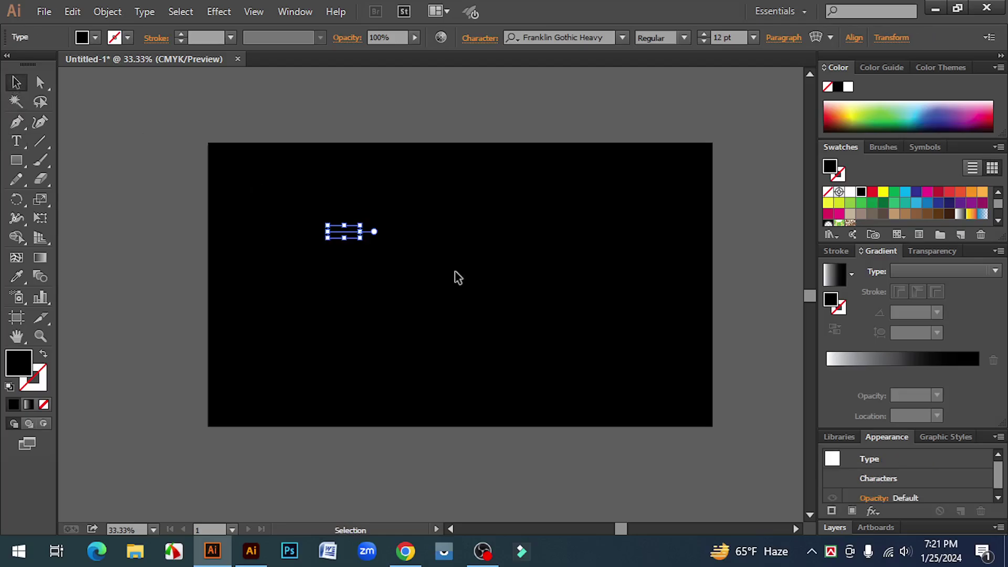
left_click_drag(360, 238, 468, 260)
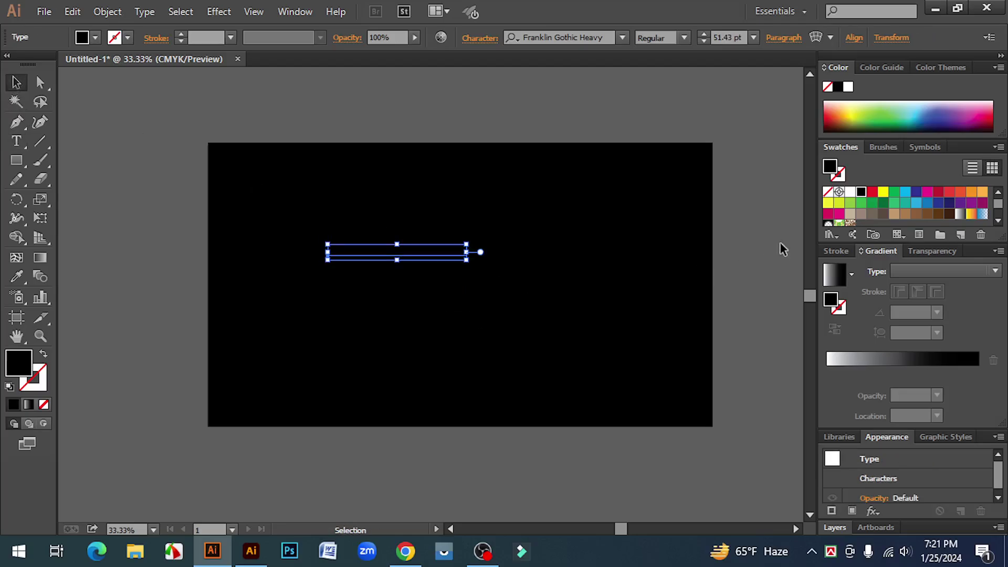
left_click(848, 194)
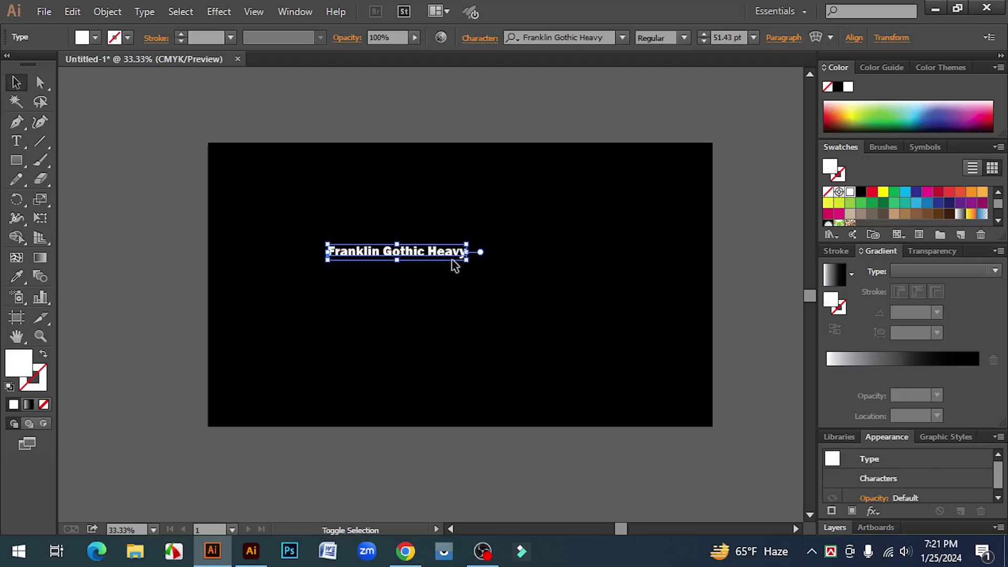
- Move the font name label above the artboard, enlarge it to about 60 pt and deselect it
left_click_drag(466, 261, 483, 116)
left_click(543, 218)
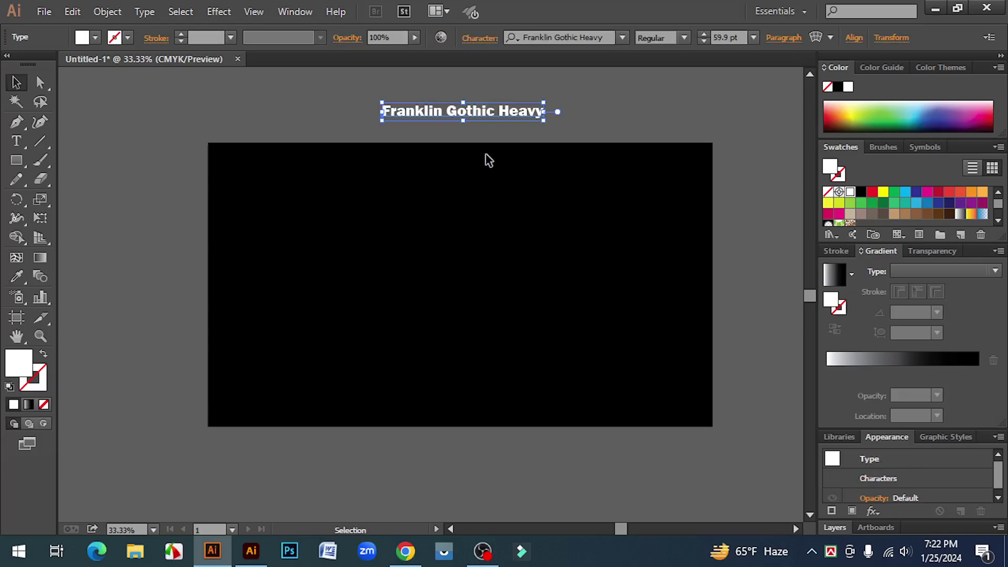
left_click(614, 120)
left_click(512, 115)
left_click(580, 119)
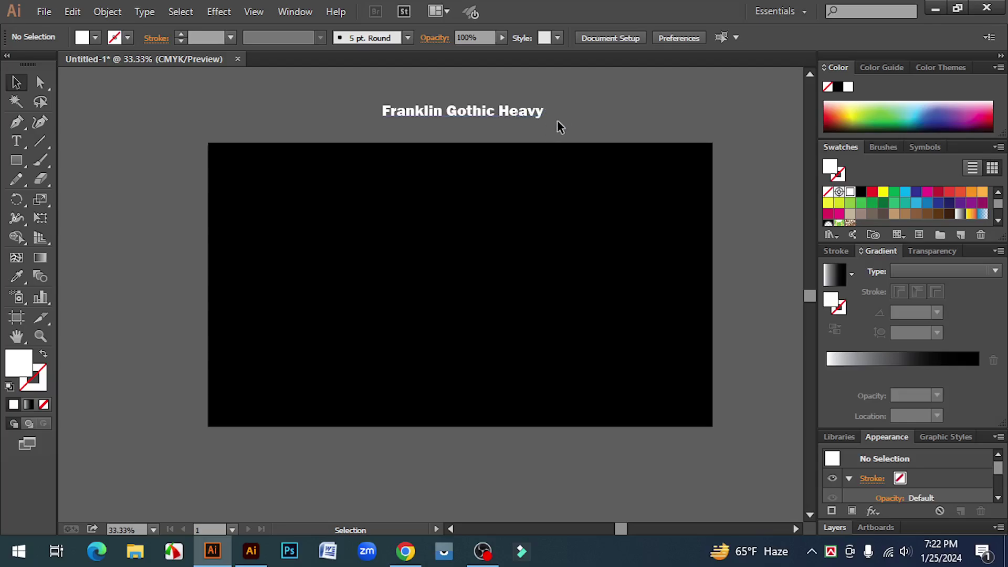
- Add the text "SHADOW" on the black background in Franklin Gothic Heavy at 72 pt and fill it white
left_click(12, 140)
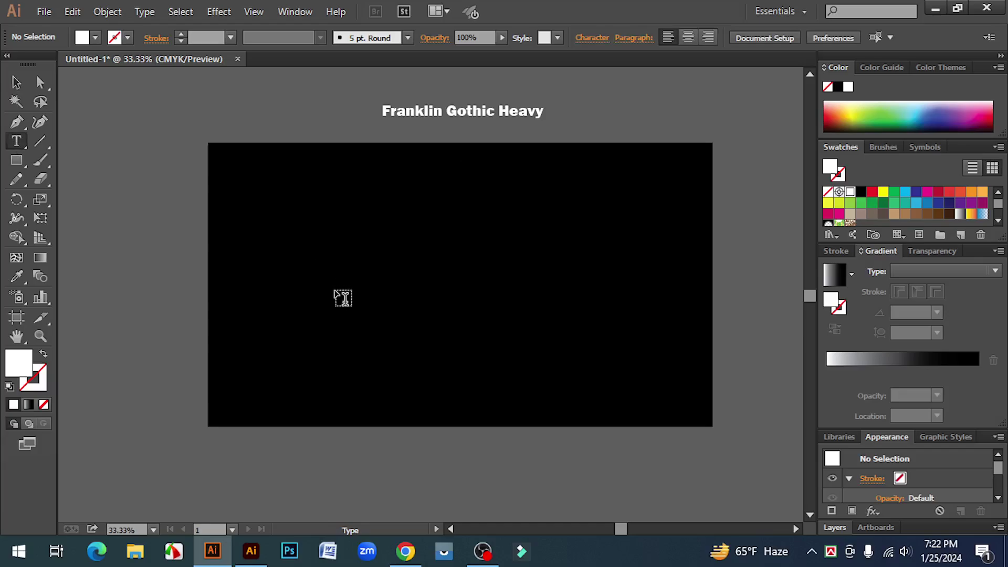
left_click(343, 298)
left_click(754, 38)
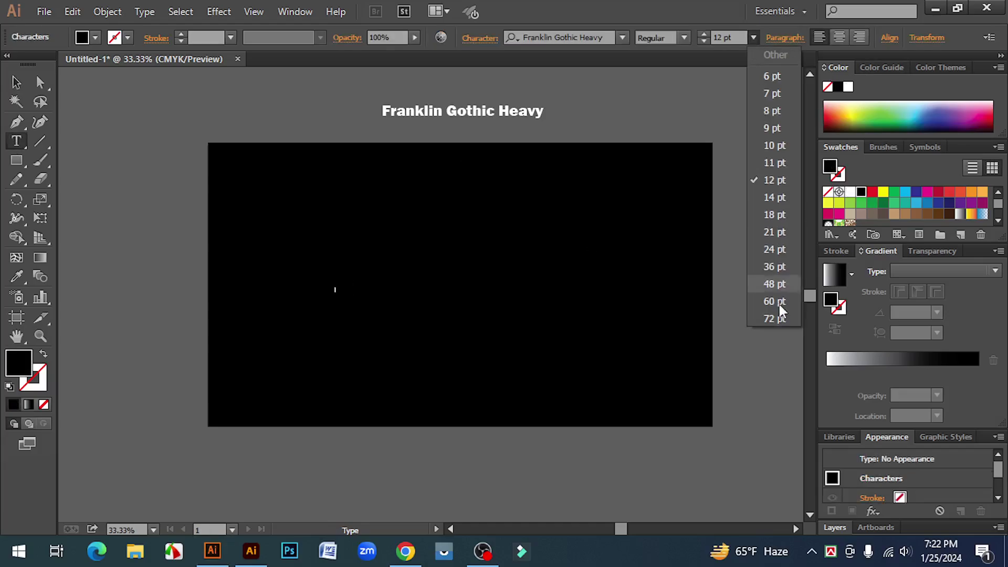
left_click(781, 319)
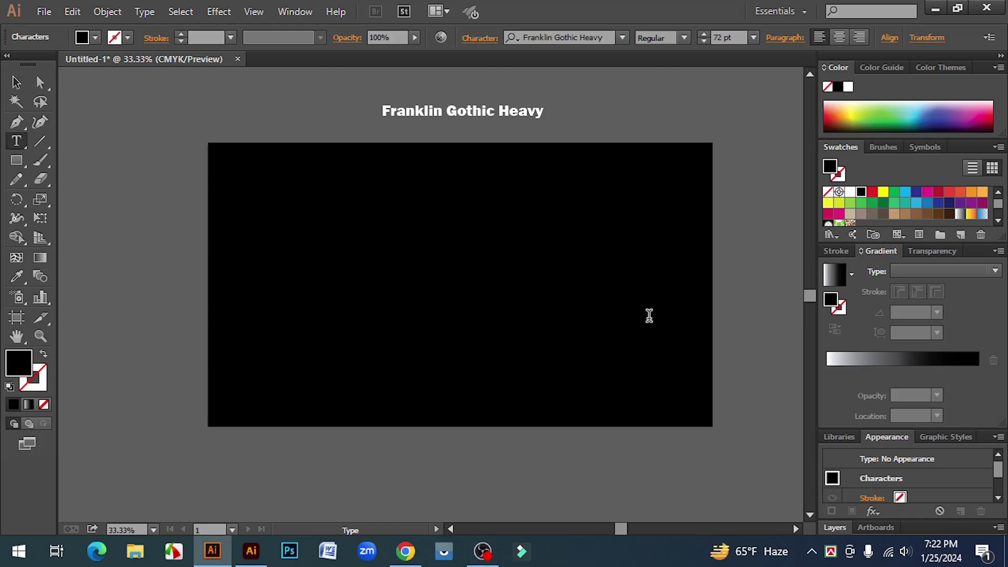
type("Text")
left_click_drag(421, 287, 172, 284)
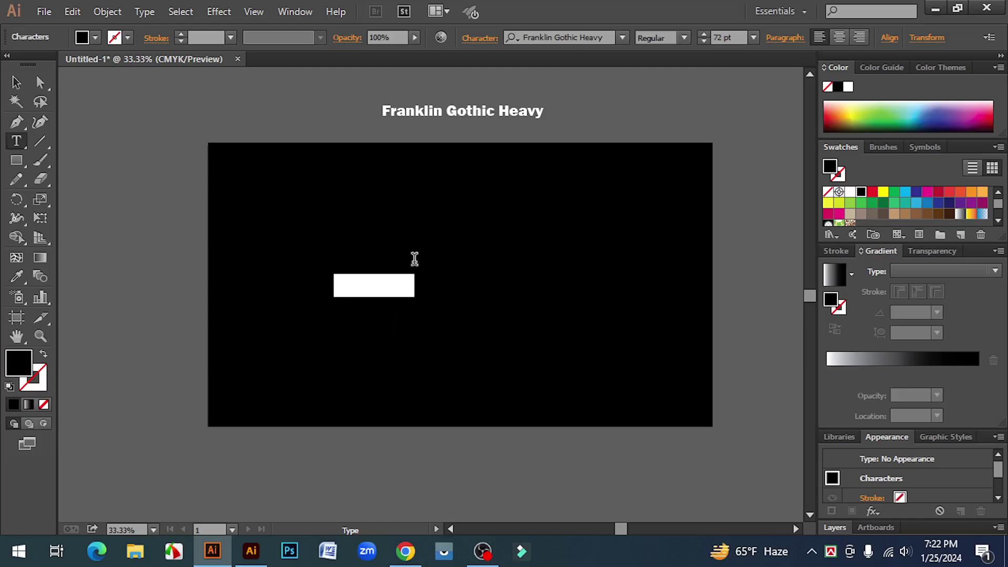
left_click(848, 192)
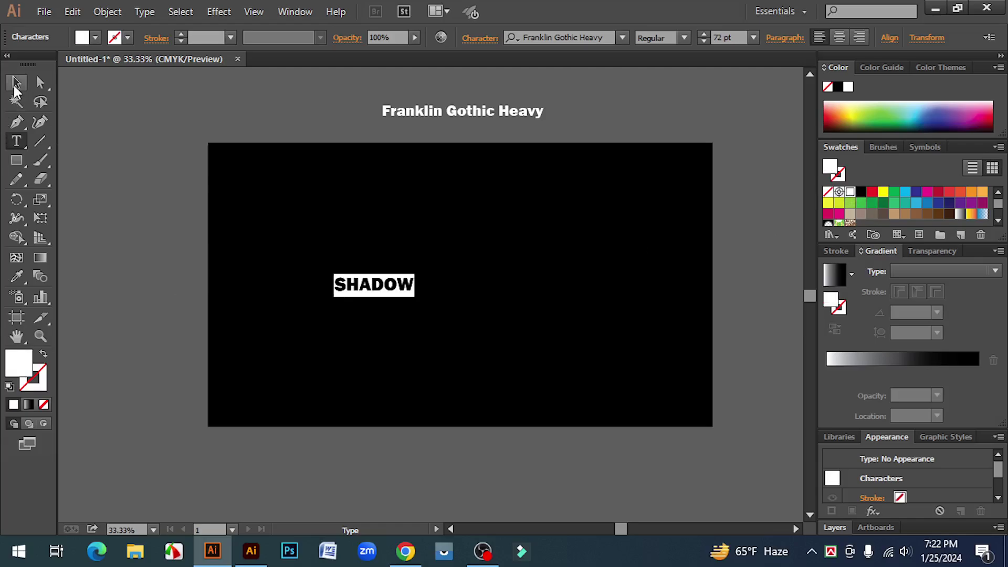
- Enlarge the SHADOW text to about 320 pt and move it near the middle of the artboard
left_click(16, 82)
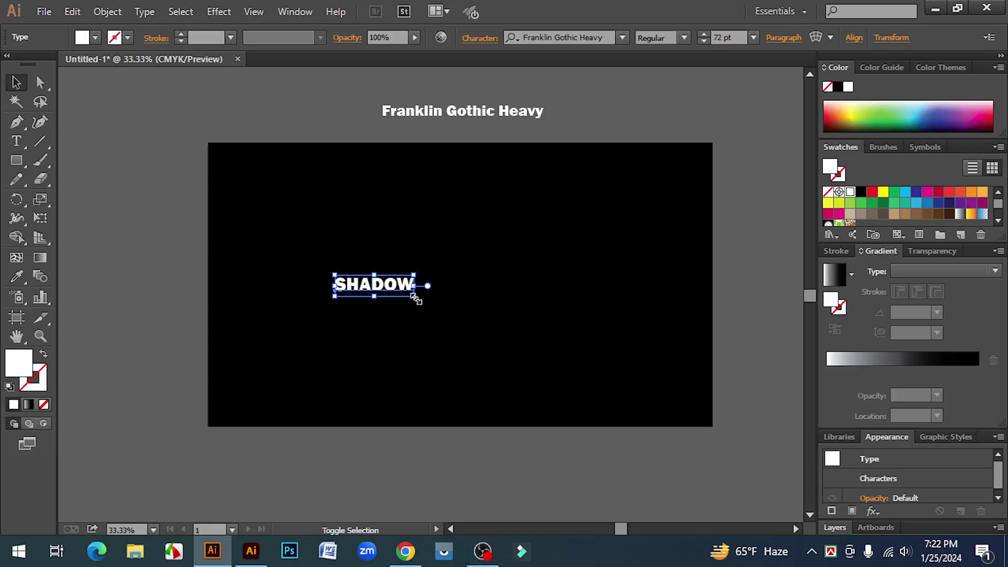
left_click_drag(416, 299, 689, 384)
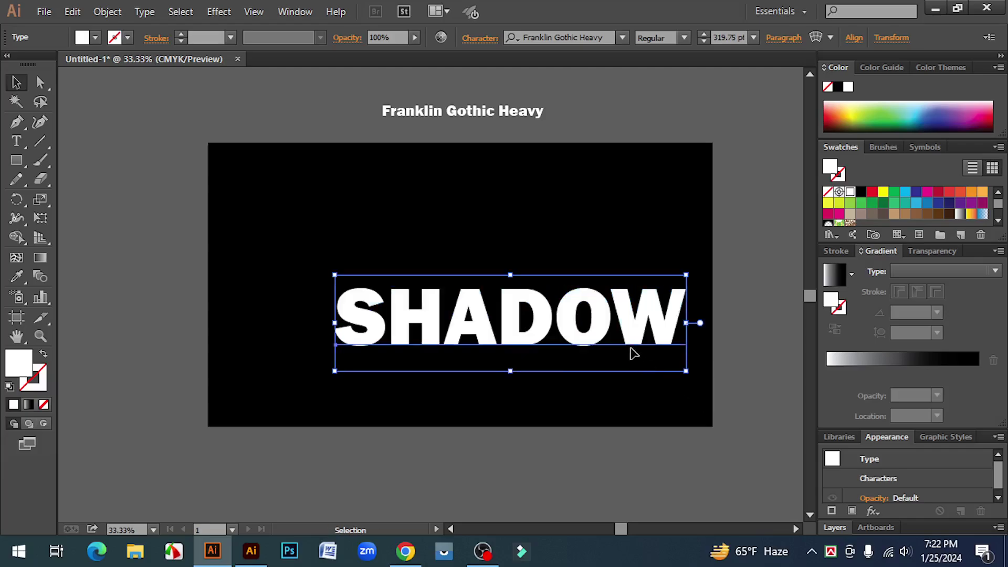
left_click_drag(599, 328, 566, 281)
left_click(623, 369)
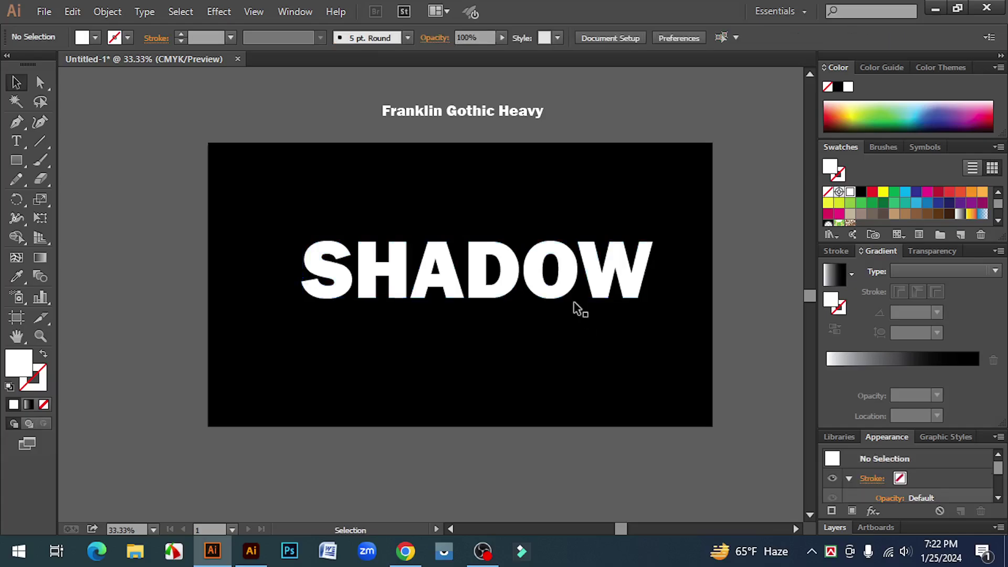
- Shift the SHADOW text slightly left on the artboard and convert it to outlines
left_click(569, 272)
left_click_drag(554, 265, 549, 264)
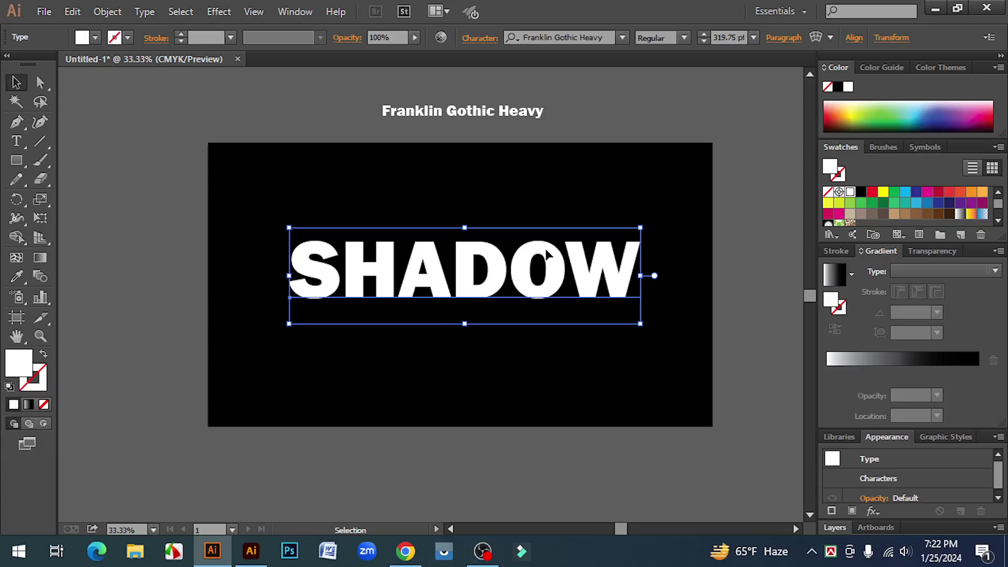
right_click(546, 250)
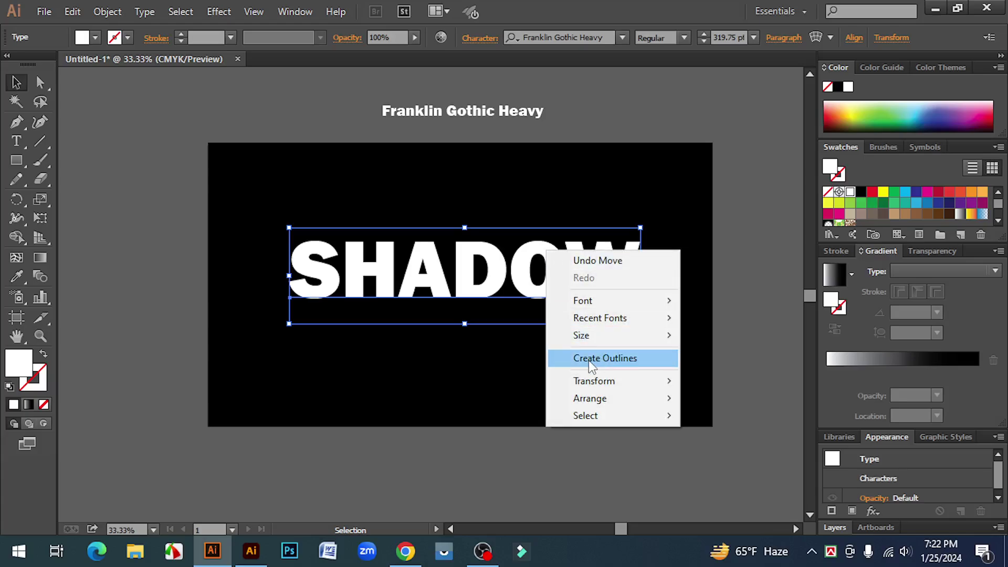
left_click(628, 362)
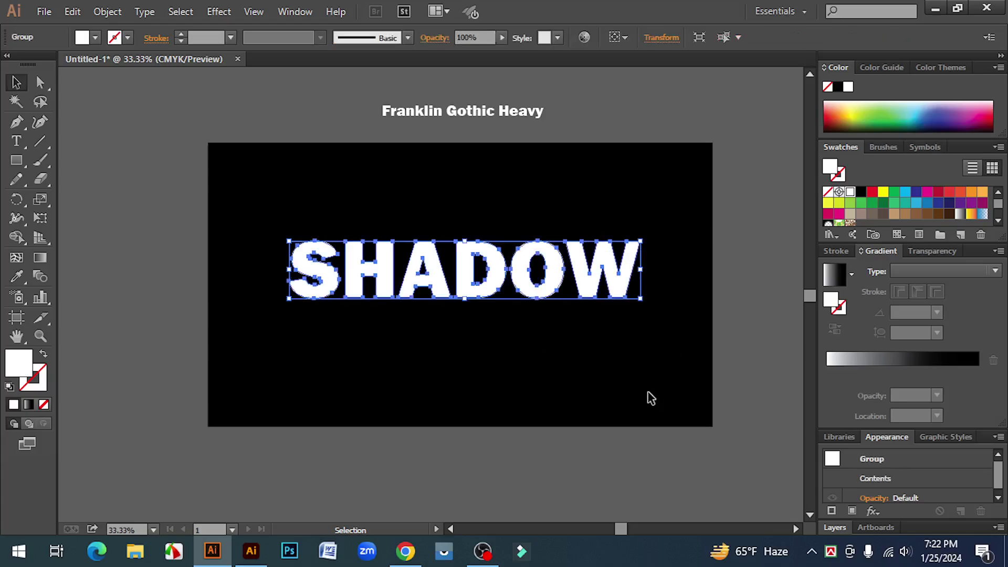
left_click(598, 307)
left_click(598, 305)
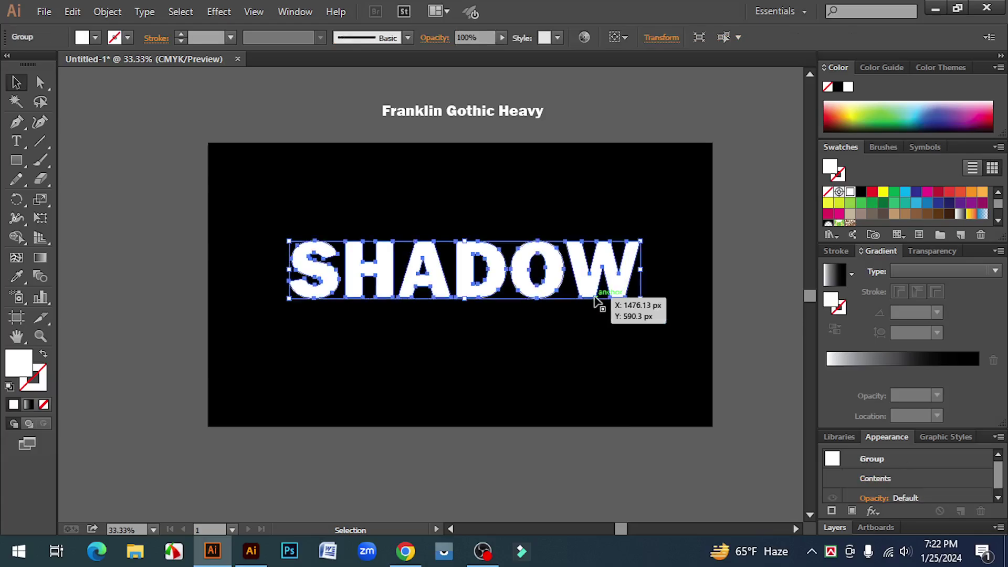
- Fill the outlined SHADOW letters with the White, Black linear gradient, using the white swatch for its start stop
left_click(851, 273)
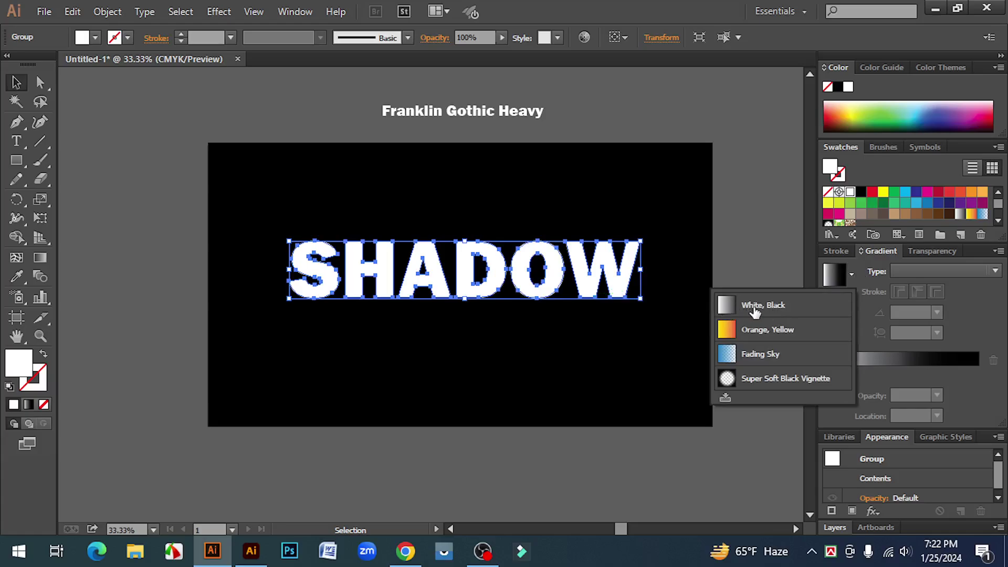
left_click(726, 308)
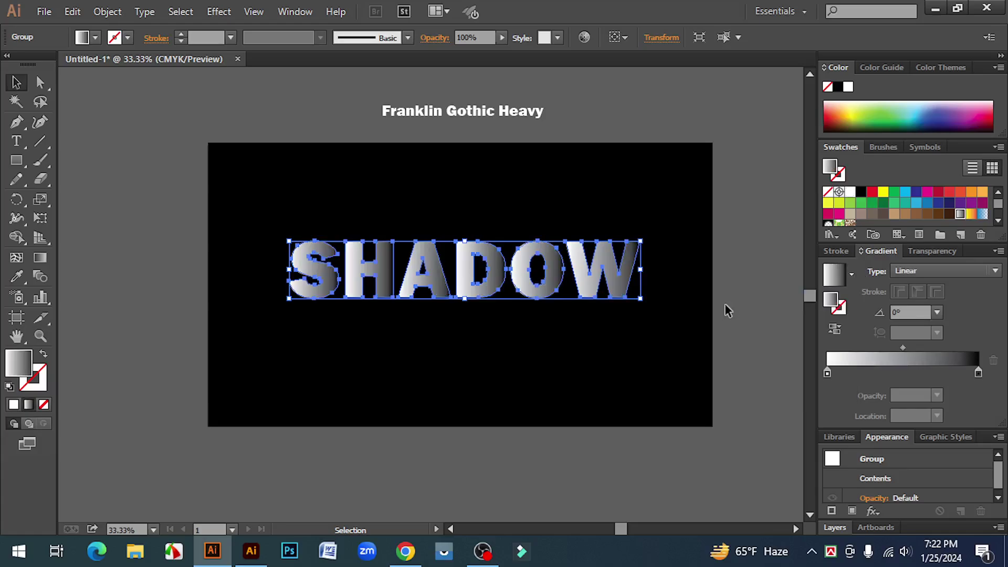
double_click(828, 371)
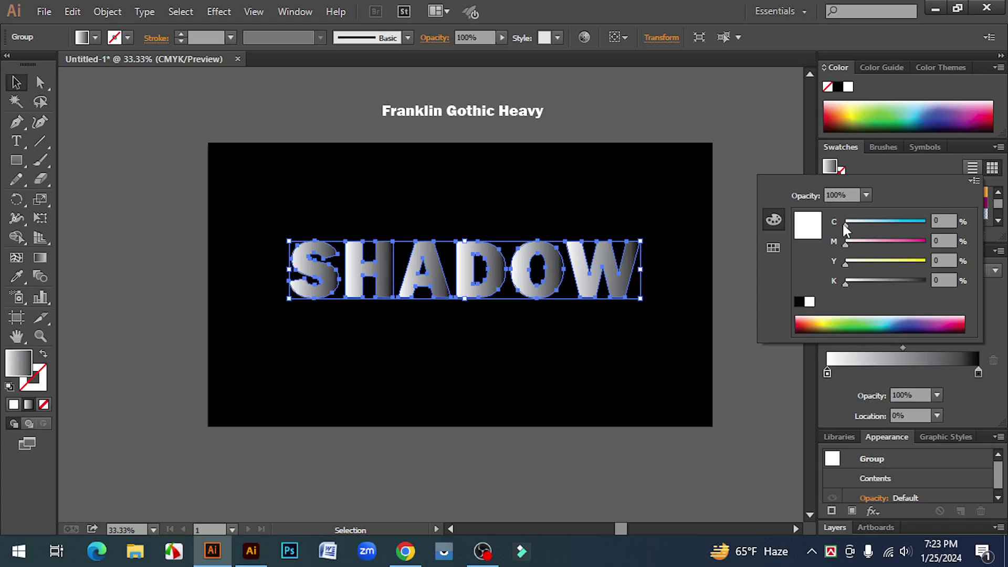
left_click(773, 249)
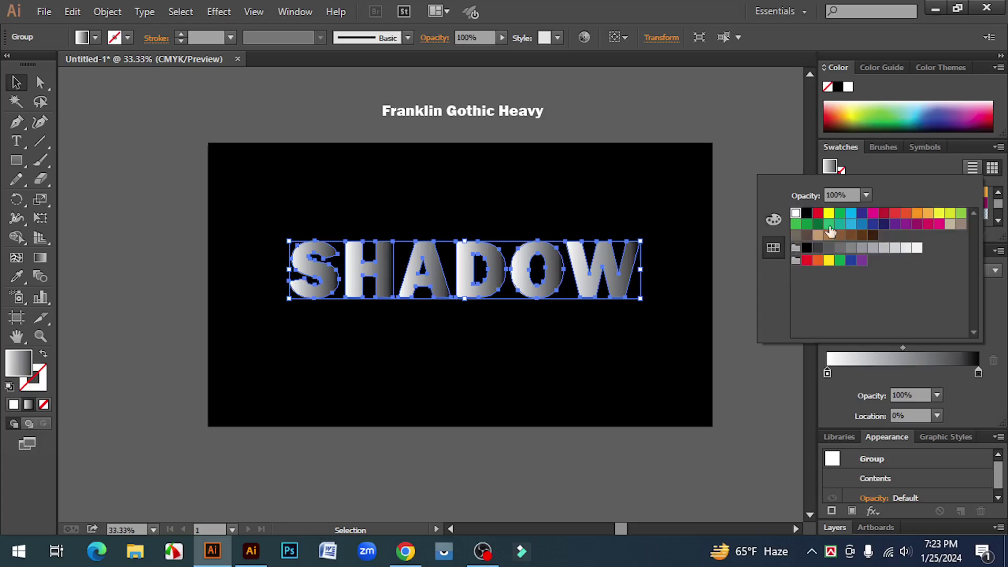
left_click(797, 214)
left_click(853, 379)
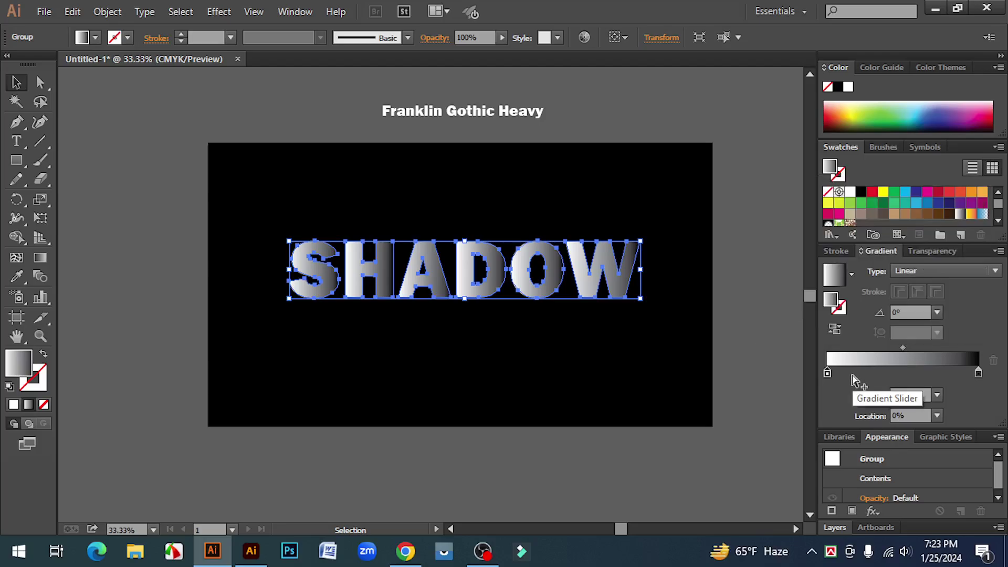
- Set the opacity of the gradient's black end stop to 0%
double_click(979, 374)
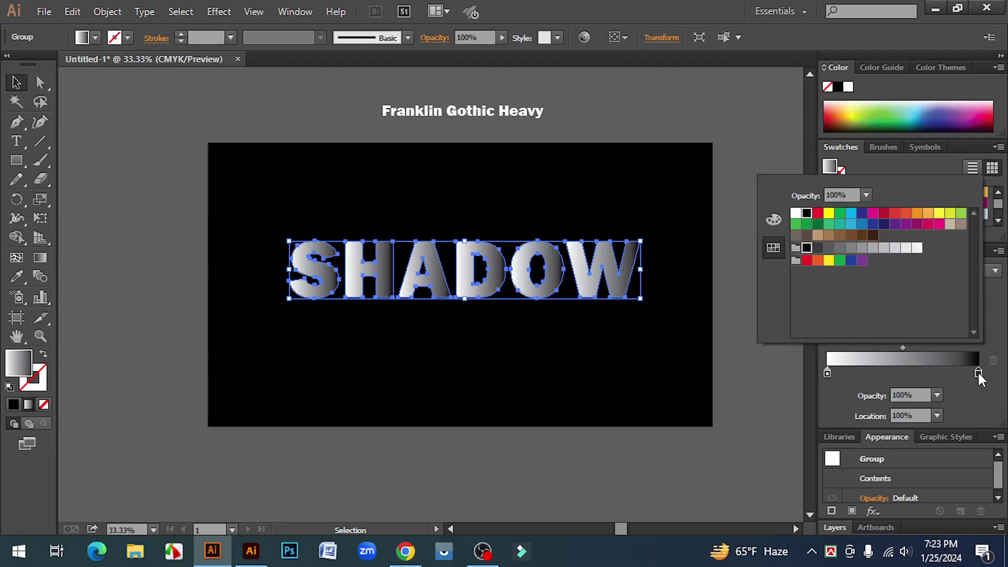
left_click(866, 195)
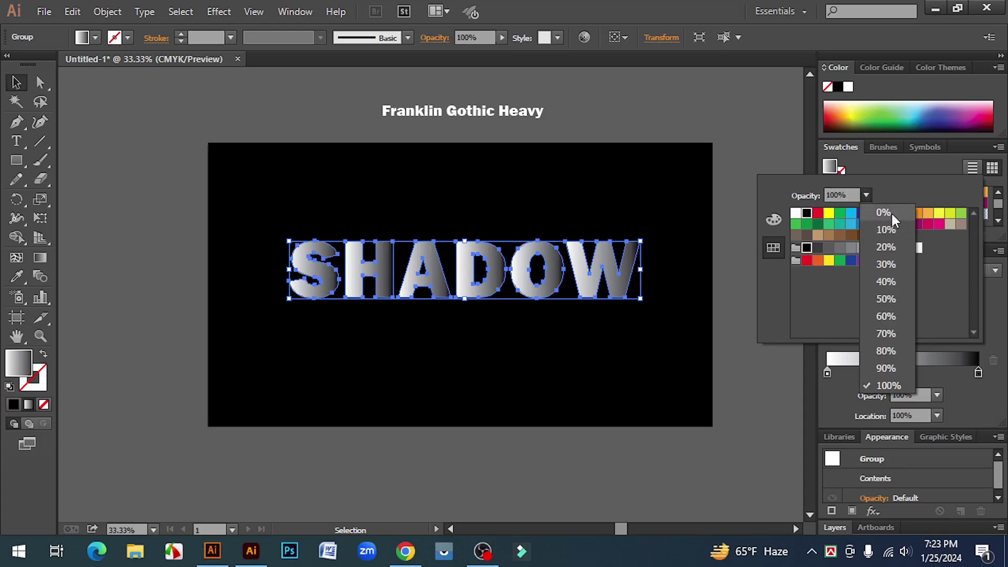
left_click(769, 400)
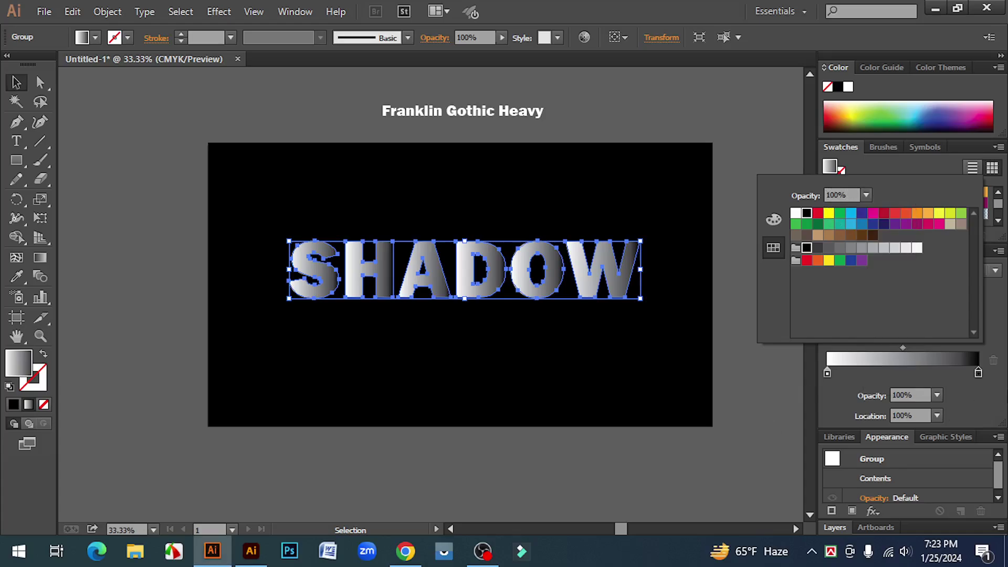
left_click(981, 391)
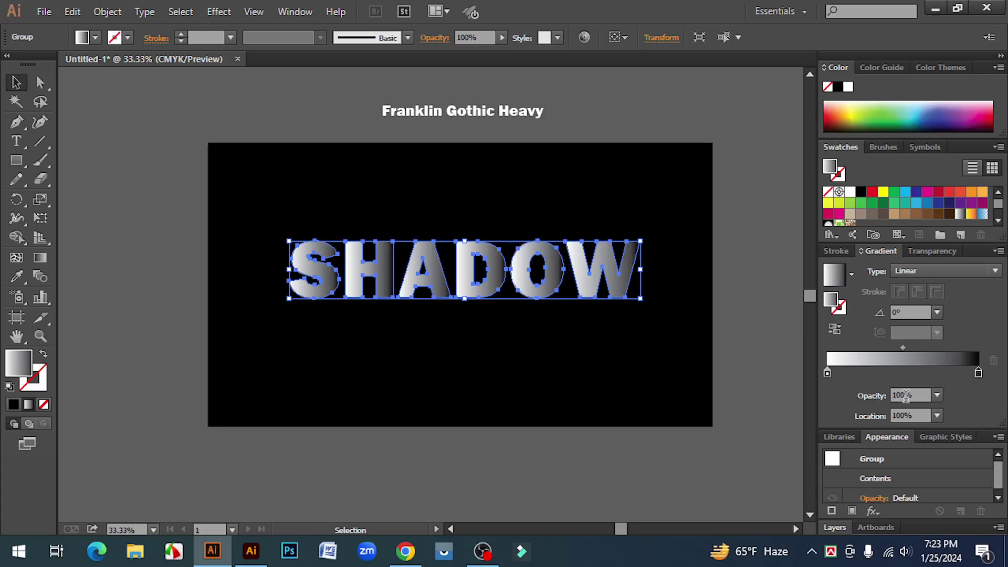
left_click(937, 394)
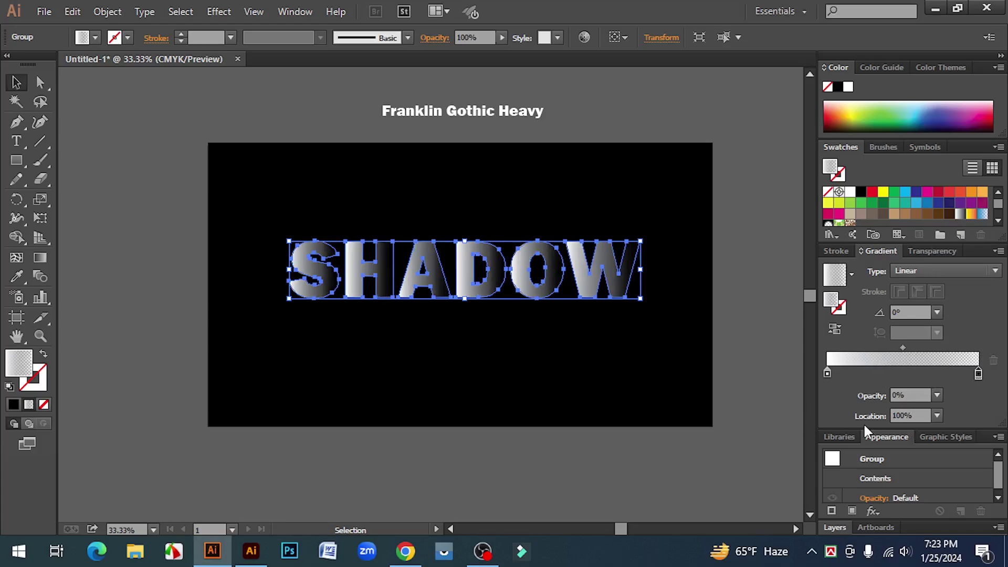
- Try the gradient's transparent end stop at a location of 40% and deselect the letters
left_click(920, 416)
left_click_drag(915, 416, 861, 423)
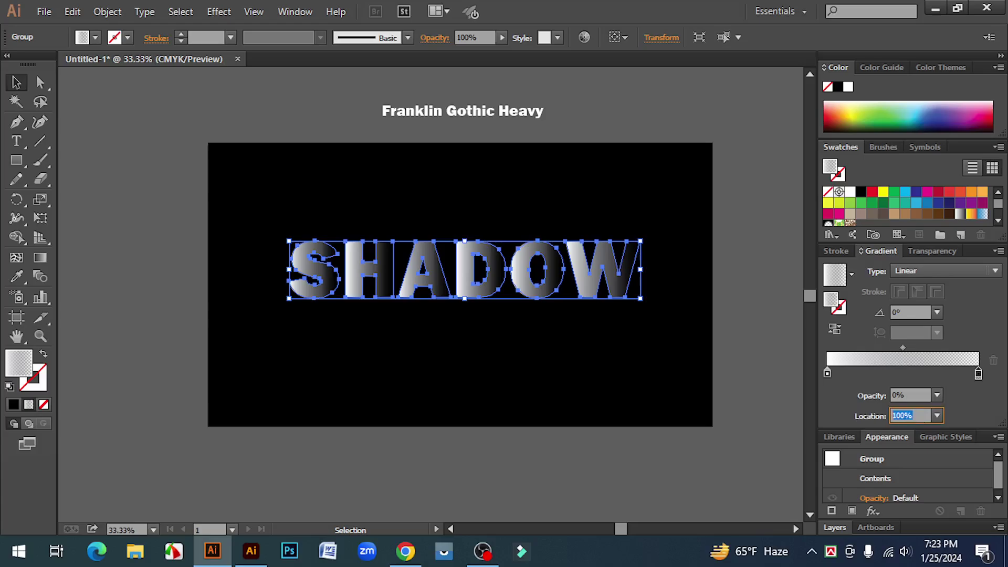
key("Return")
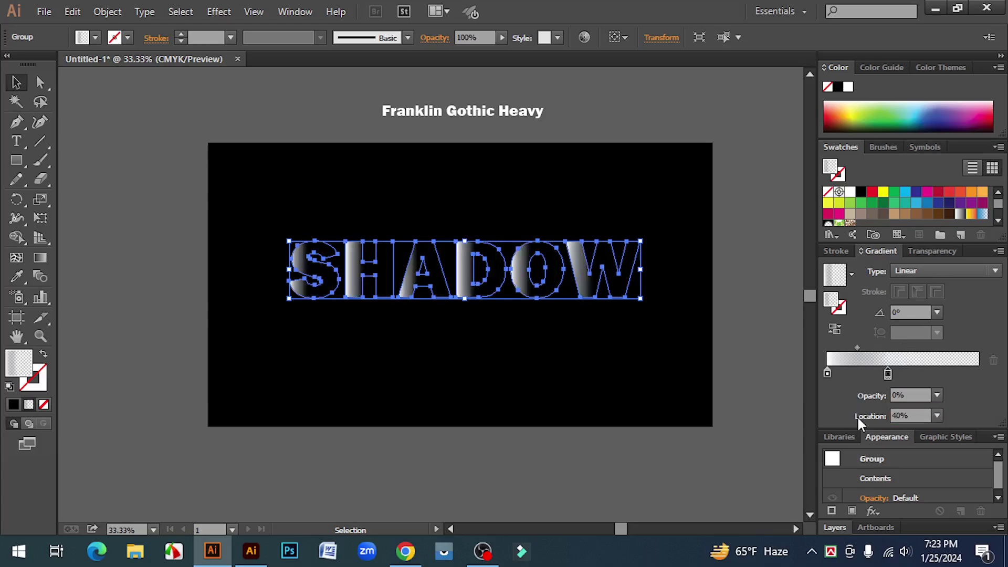
left_click(392, 376)
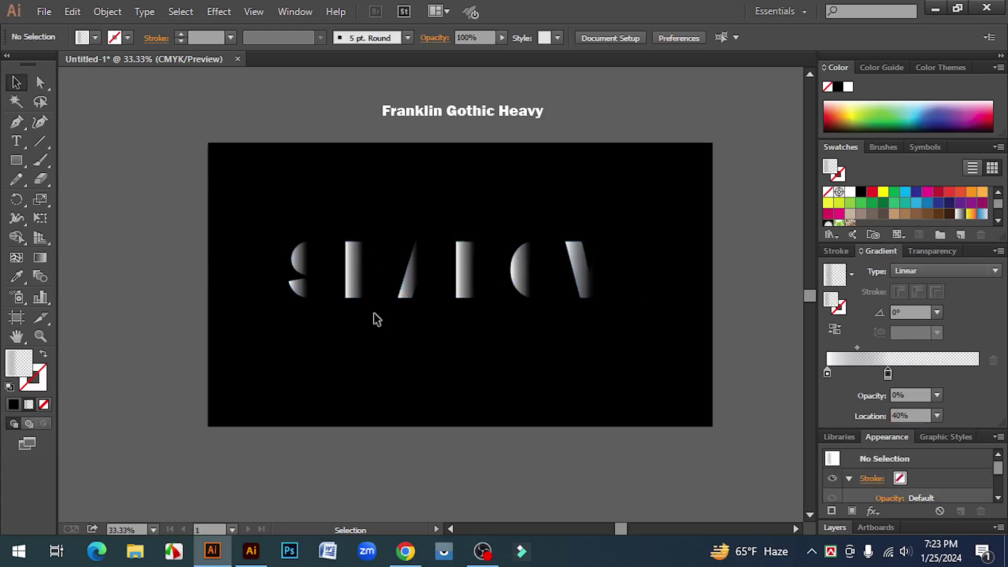
- Place the letters' transparent gradient end stop at 100%, shift the gradient midpoint to about 40% and deselect
left_click(476, 272)
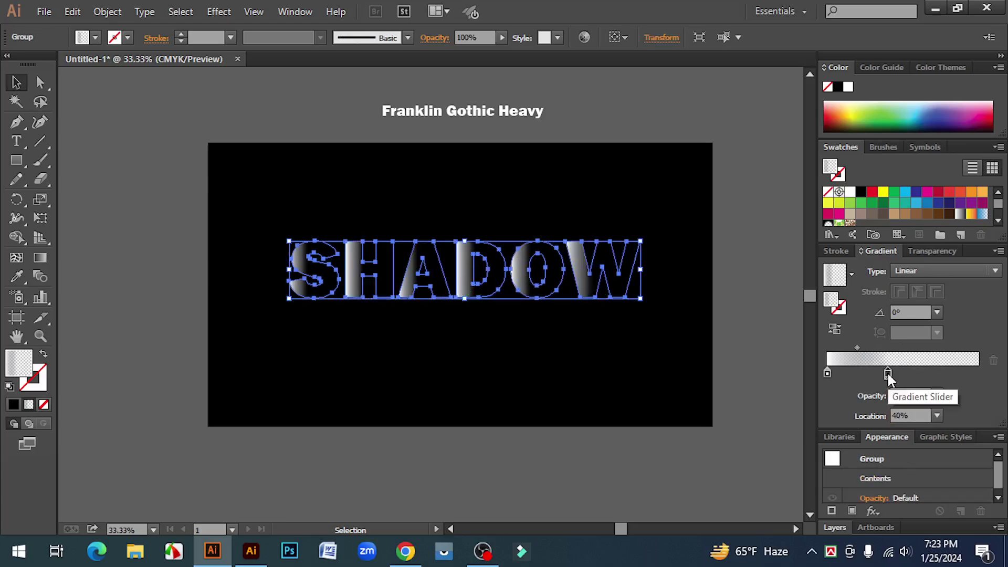
left_click_drag(888, 371, 909, 370)
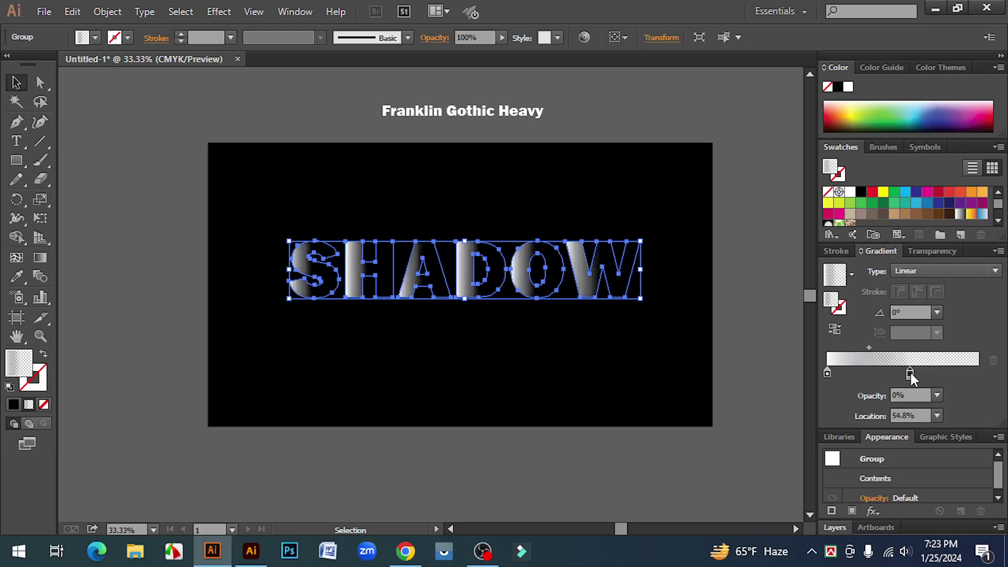
left_click(938, 415)
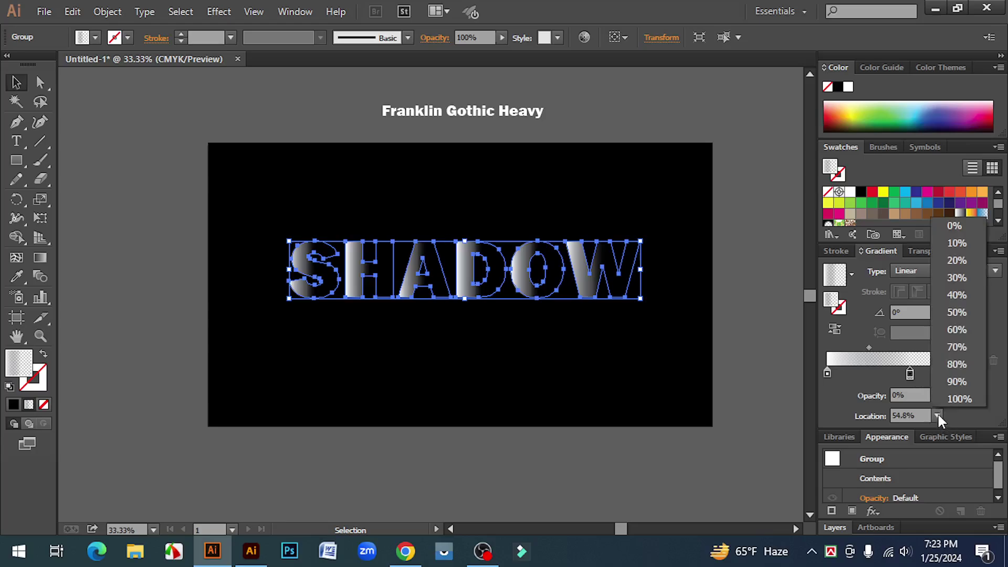
left_click(963, 399)
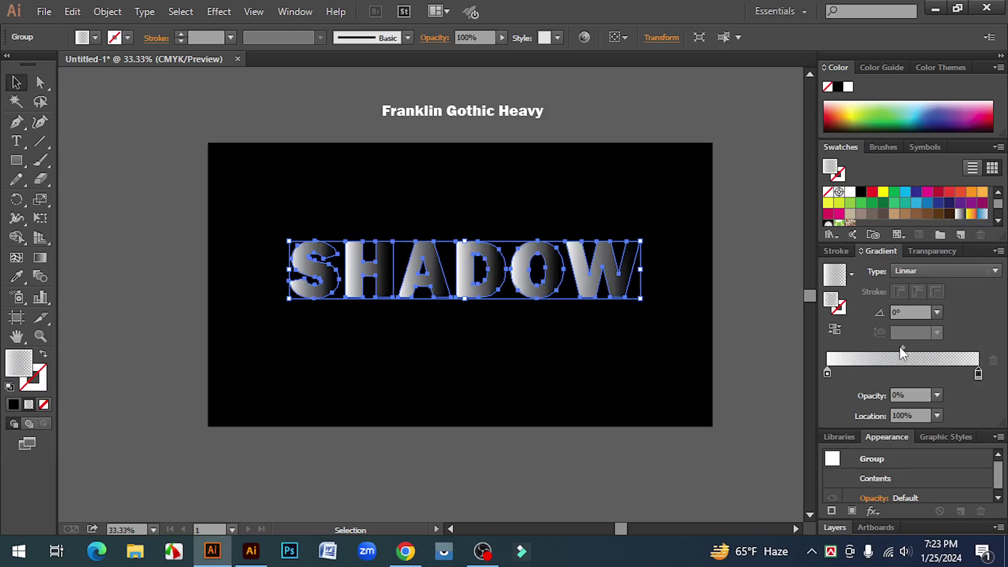
left_click_drag(902, 348, 890, 348)
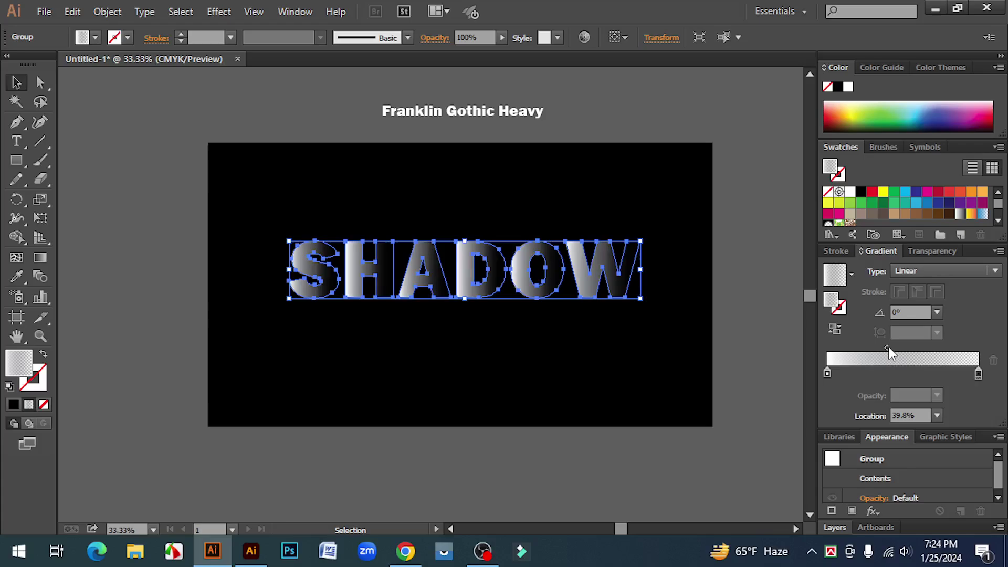
left_click(608, 383)
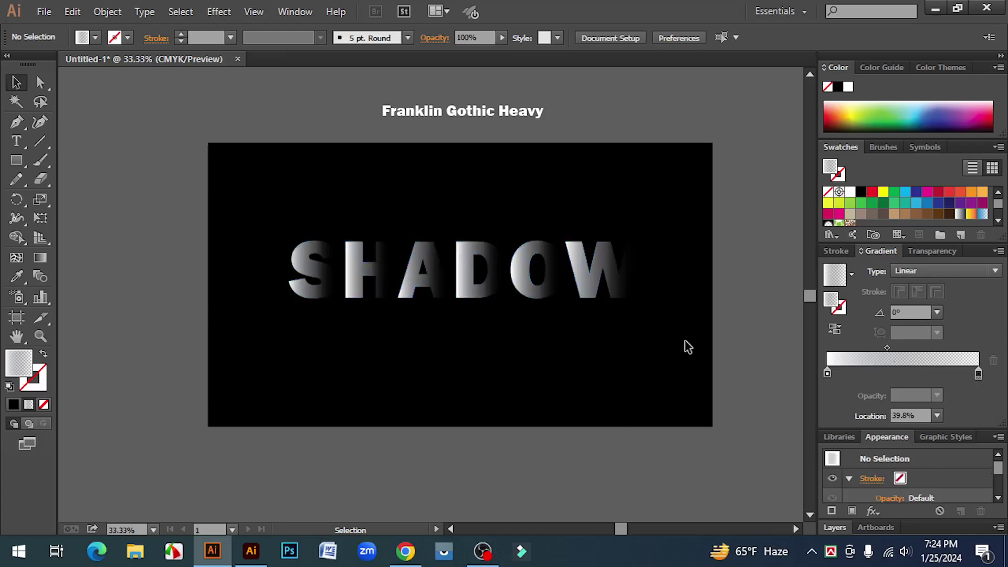
- Ungroup the SHADOW outlines into separate letters and deselect them
left_click(292, 269)
left_click(496, 355)
left_click(468, 263)
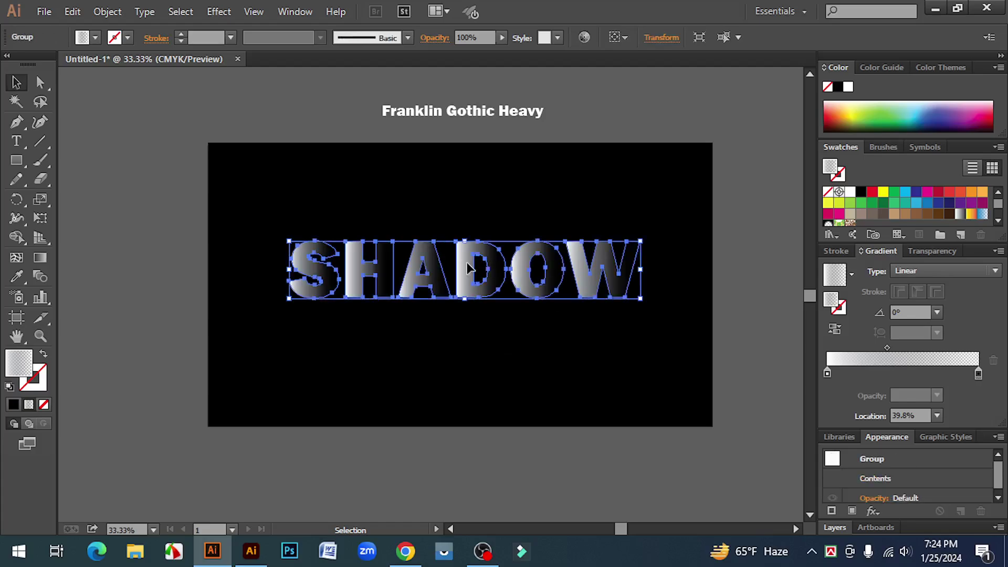
right_click(468, 262)
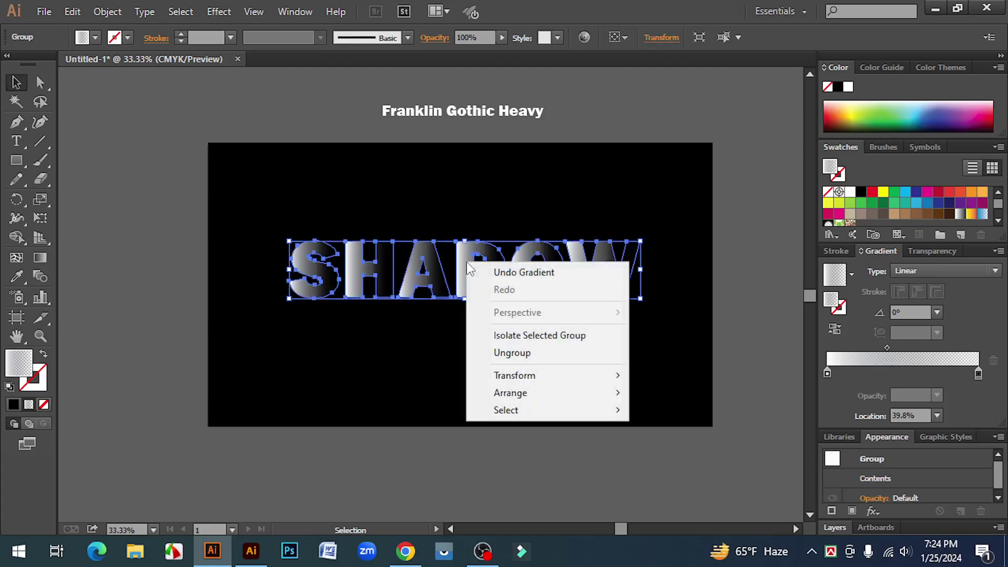
left_click(525, 353)
left_click(482, 374)
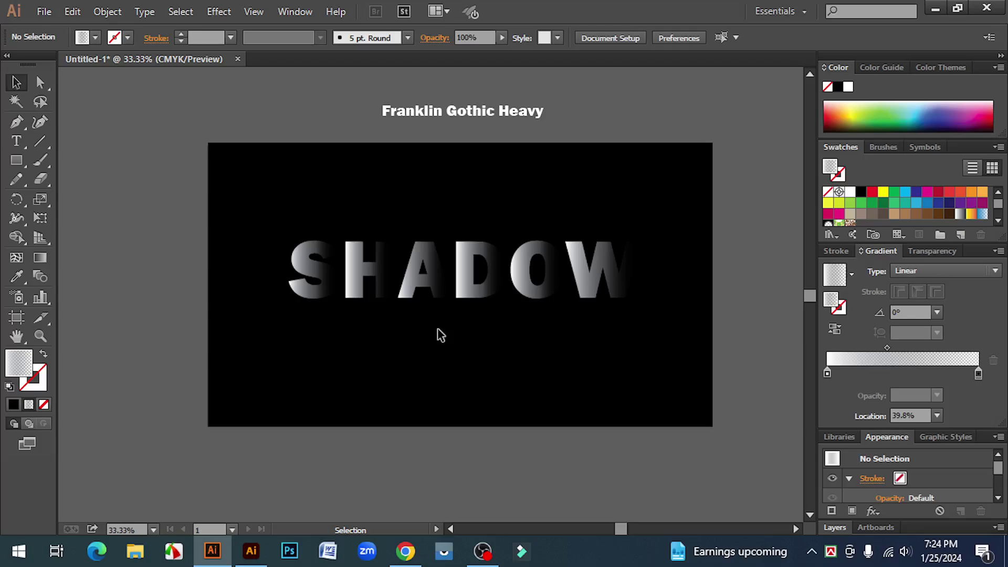
- Nudge the letter H left until it meets the faded edge of the S, and deselect it
left_click(384, 284)
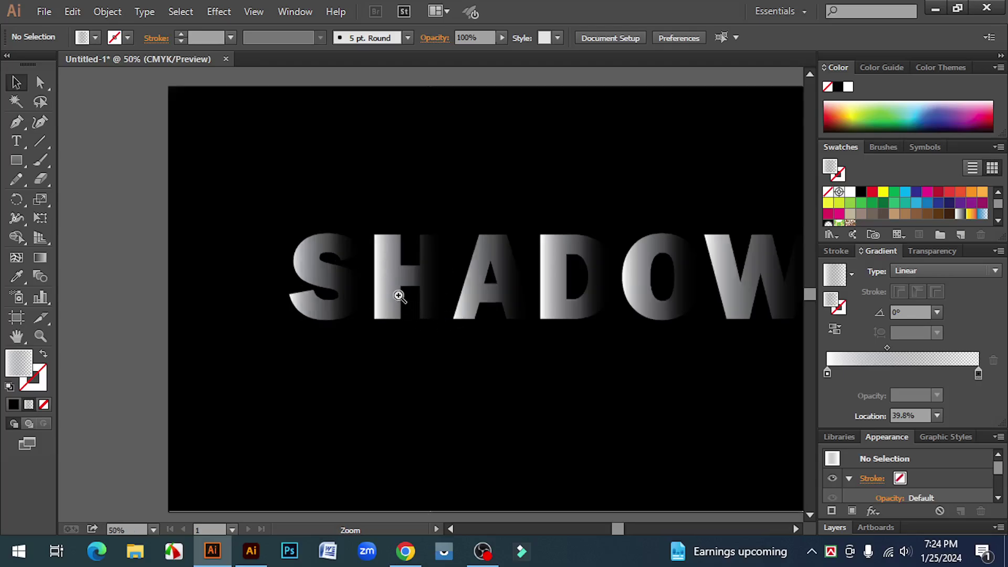
left_click(399, 297)
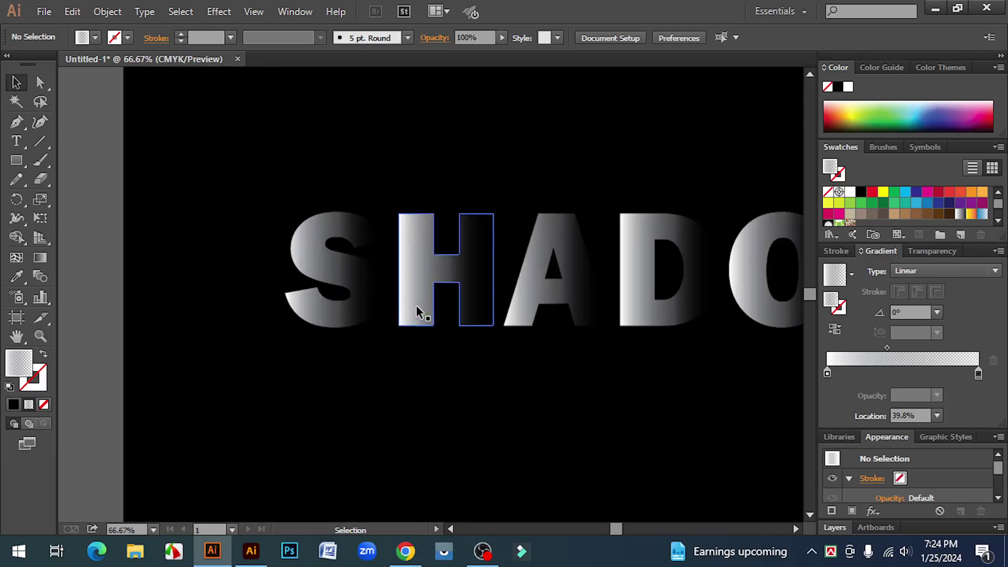
left_click(422, 298)
key("Left")
key("Left")
key("Left")
key("Left")
key("Left")
key("Left")
key("Left")
key("Left")
key("Left")
key("Left")
key("Left")
key("Left")
key("Left")
key("Left")
key("Left")
key("Left")
key("Left")
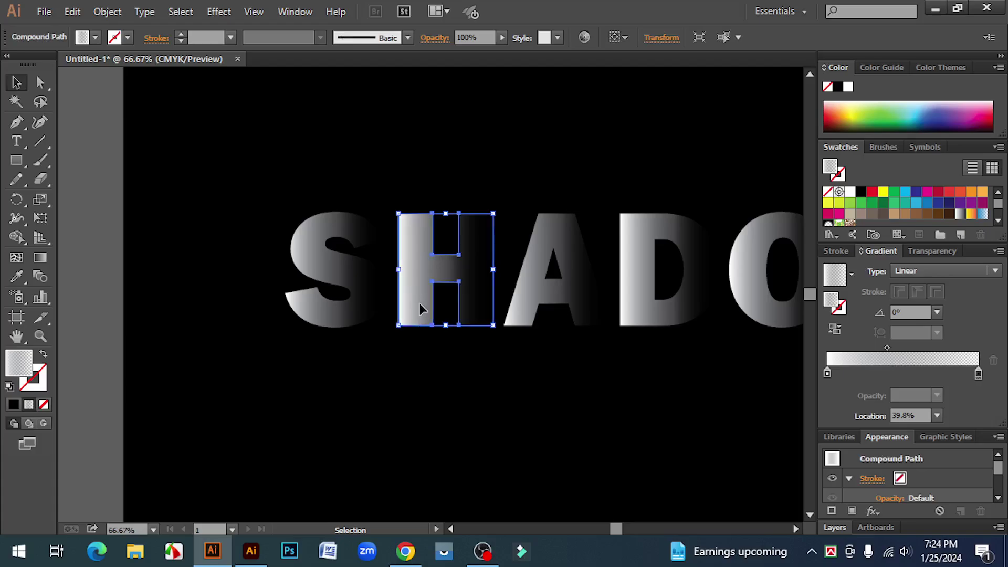
key("Left")
key("Left")
key("Left")
key("Left")
key("Left")
key("Left")
key("Left")
key("Left")
key("Left")
key("Left")
key("Left")
key("Left")
key("Left")
key("Left")
key("Left")
key("Left")
key("Left")
key("Left")
key("Left")
key("Left")
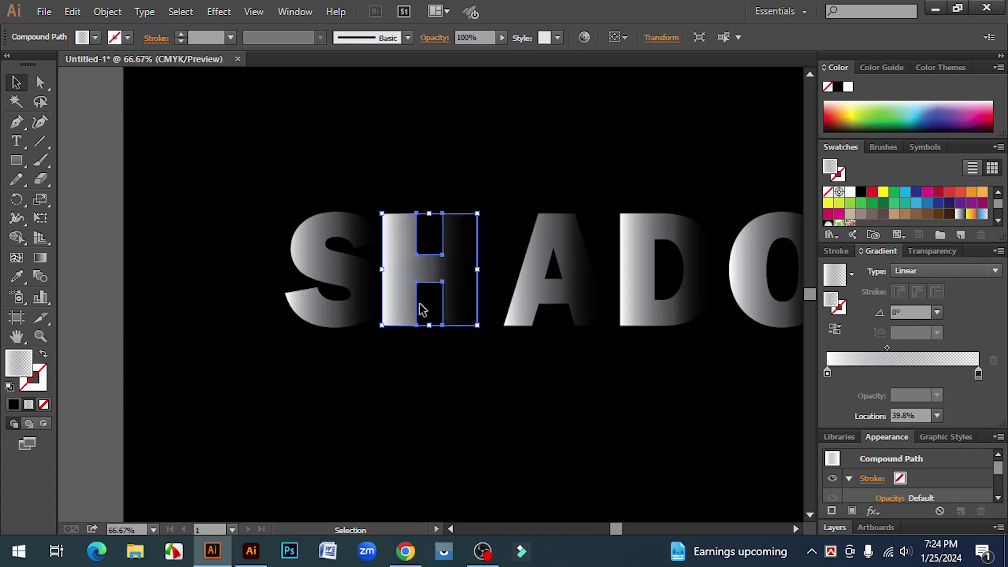
key("Left")
key("Left")
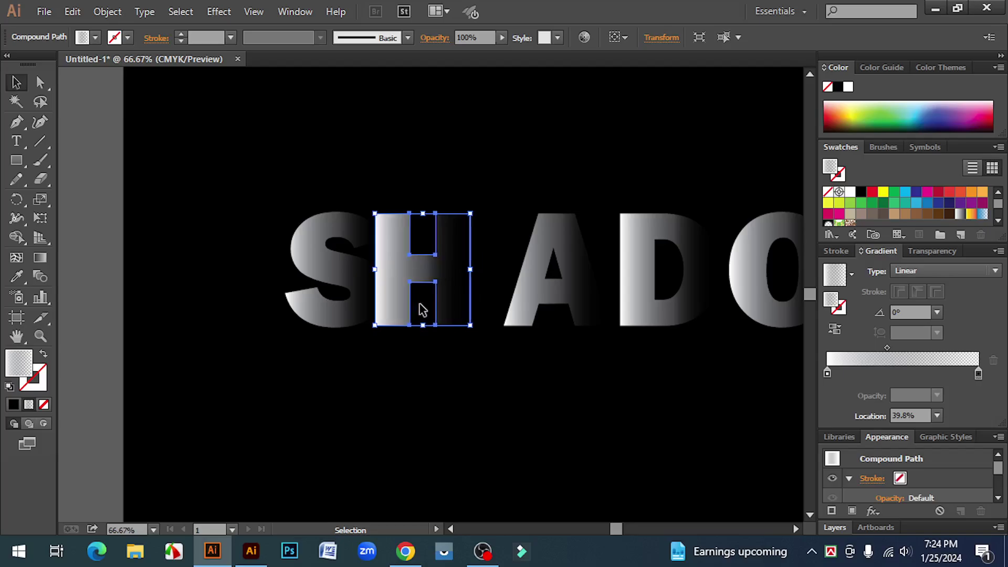
left_click(532, 366)
- Nudge the letter A left until it overlaps the faded edge of the H, and deselect it
left_click(540, 296)
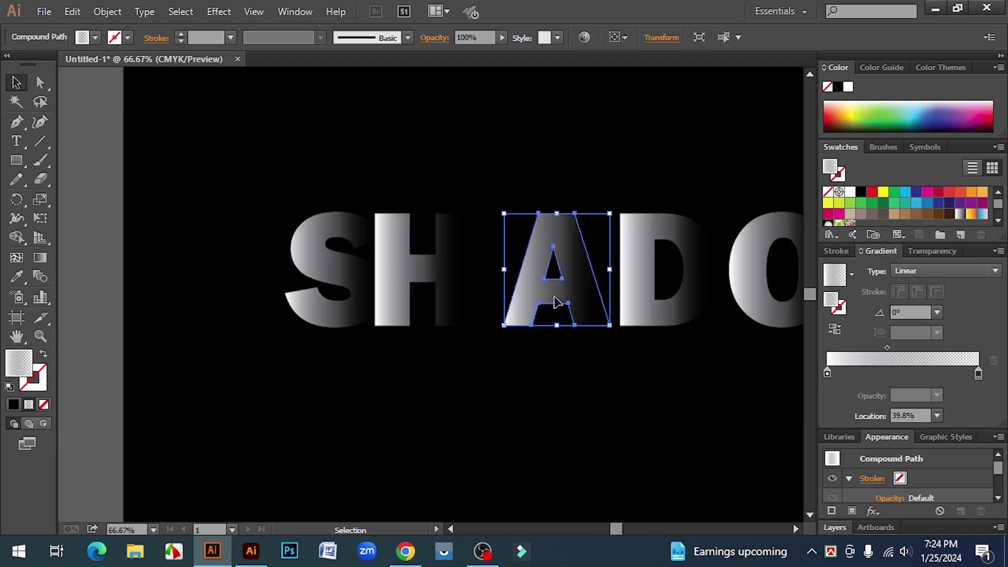
key("Left")
key("Left")
key("Left")
key("Left")
key("Left")
key("Left")
key("Left")
key("Left")
key("Left")
key("Left")
key("Left")
key("Left")
key("Left")
key("Left")
key("Left")
key("Left")
key("Left")
key("Left")
key("Left")
key("Left")
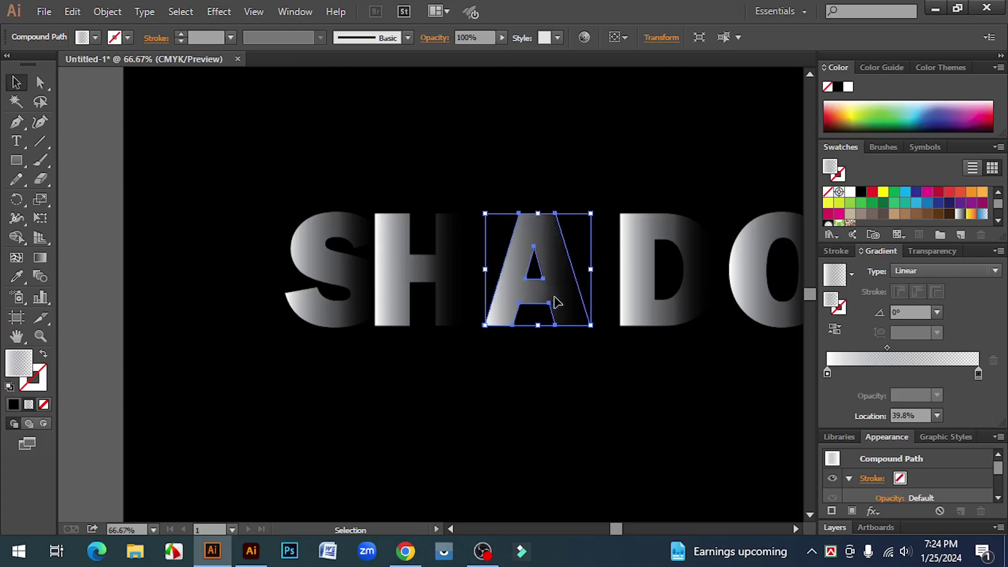
key("Left")
key("Left")
key("Left")
key("Left")
key("Left")
key("Left")
key("Left")
key("Left")
key("Left")
key("Left")
key("Left")
key("Left")
key("Left")
key("Left")
key("Left")
key("Left")
key("Left")
key("Left")
key("Left")
key("Left")
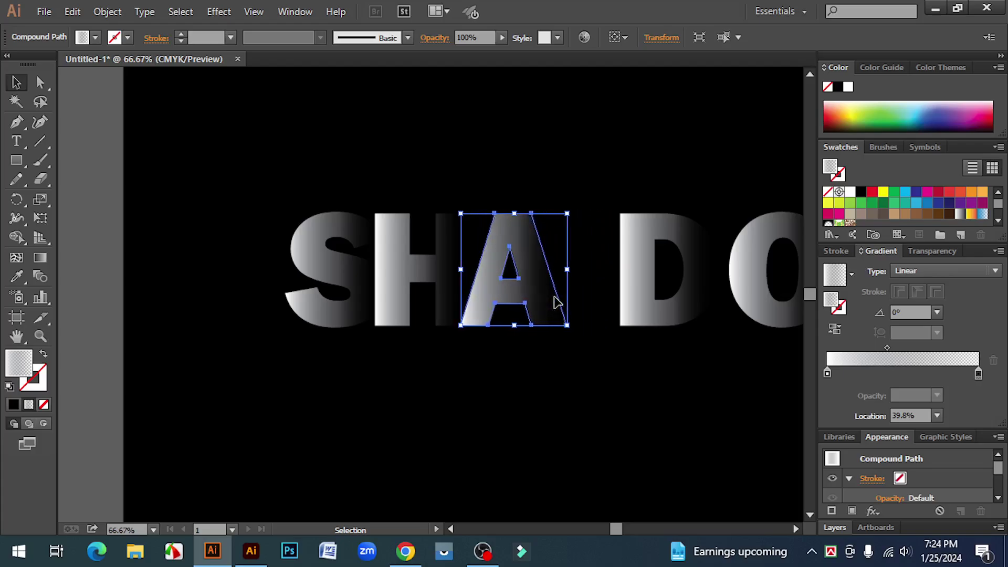
key("Left")
key("Left")
key("Left")
key("Left")
key("Left")
key("Left")
key("Left")
key("Left")
key("Left")
key("Left")
key("Left")
key("Left")
key("Left")
key("Left")
key("Left")
key("Left")
left_click(656, 371)
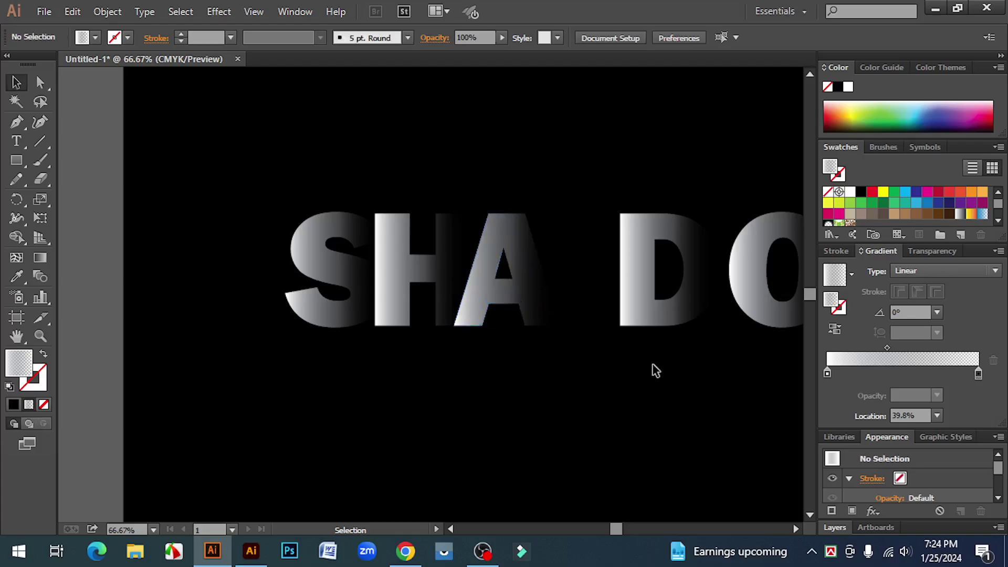
- Move the letter D left until it overlaps the faded edge of the A, and deselect it
key("ctrl+minus")
left_click(642, 314, "ctrl")
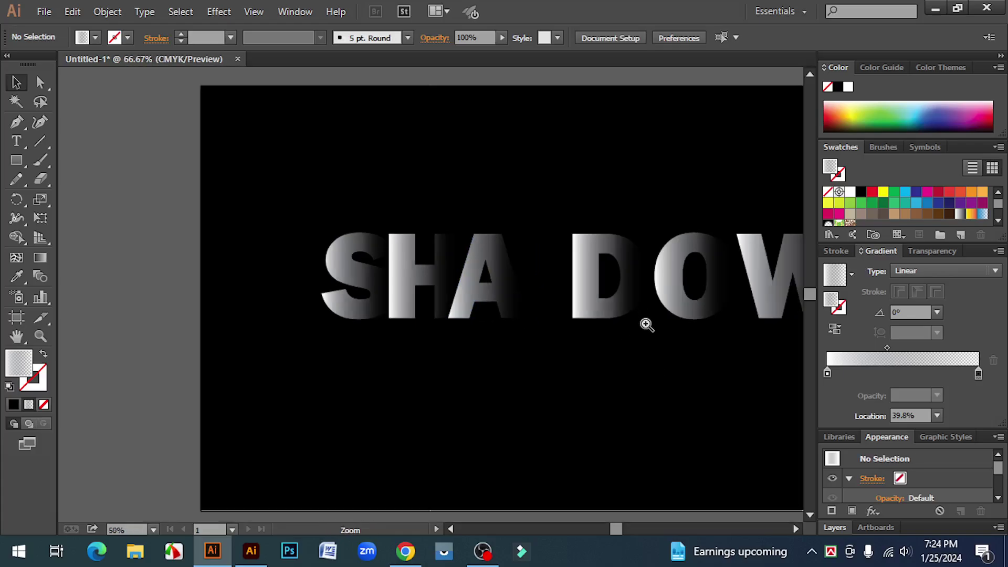
left_click_drag(610, 377, 623, 400)
left_click(390, 311)
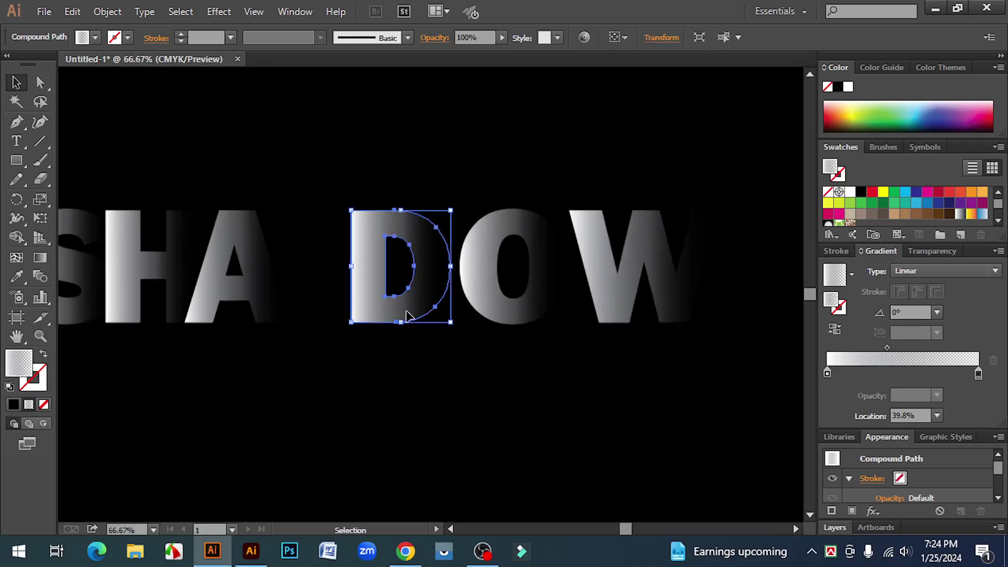
left_click_drag(405, 312, 331, 312)
left_click(384, 391)
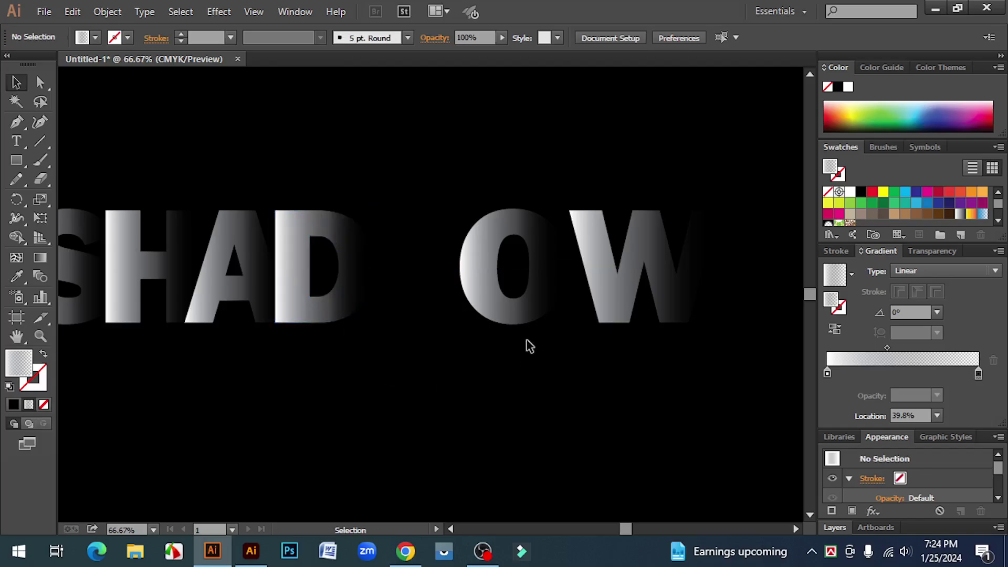
- Move the letters O and W left so each overlaps the faded edge of the letter before it
left_click_drag(540, 310, 443, 323)
left_click(572, 358)
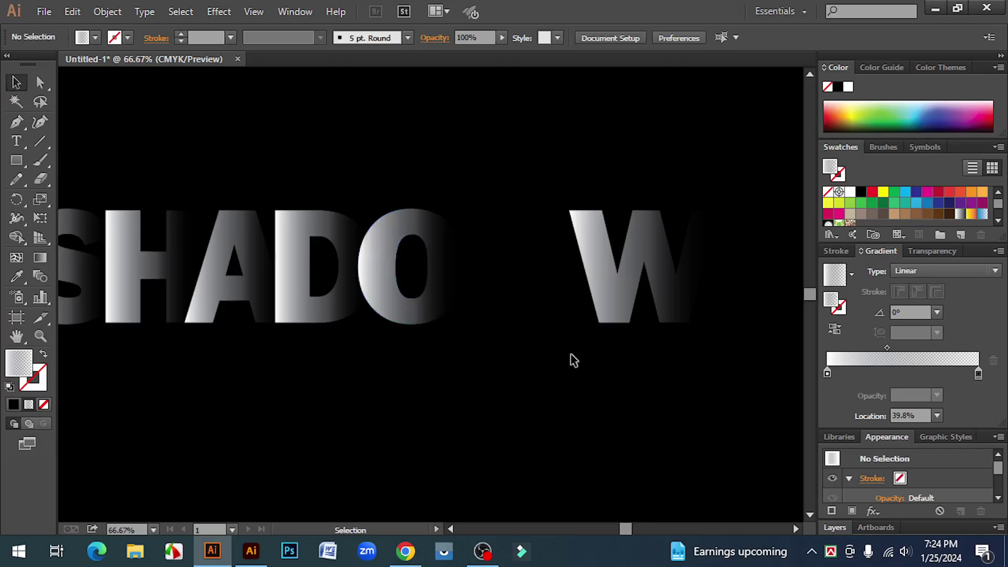
left_click(616, 293)
left_click_drag(616, 292, 493, 302)
left_click(517, 373)
- Move all the SHADOW letters together slightly up and right on the black background, and deselect them
key("ctrl+minus")
key("space")
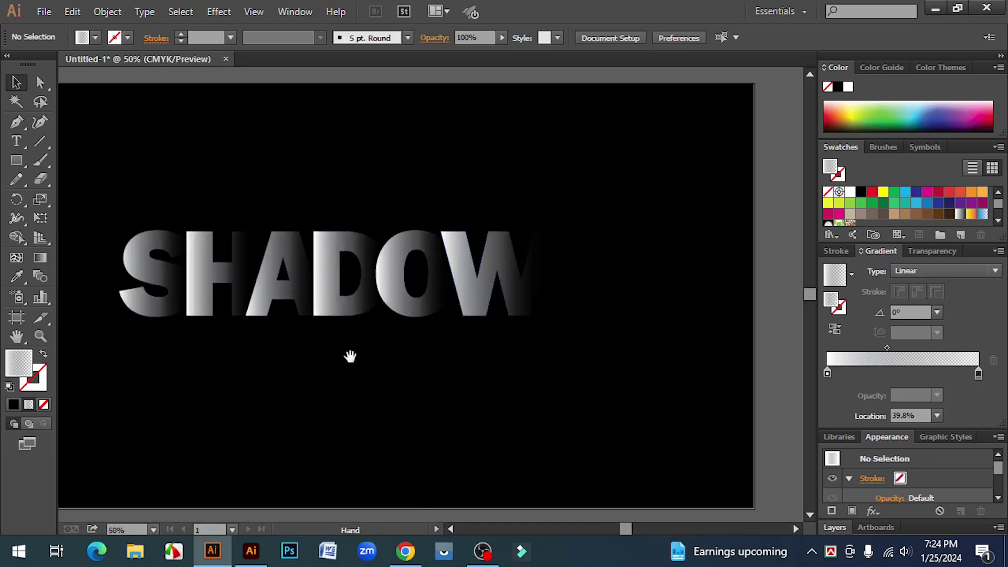
left_click_drag(351, 356, 450, 373)
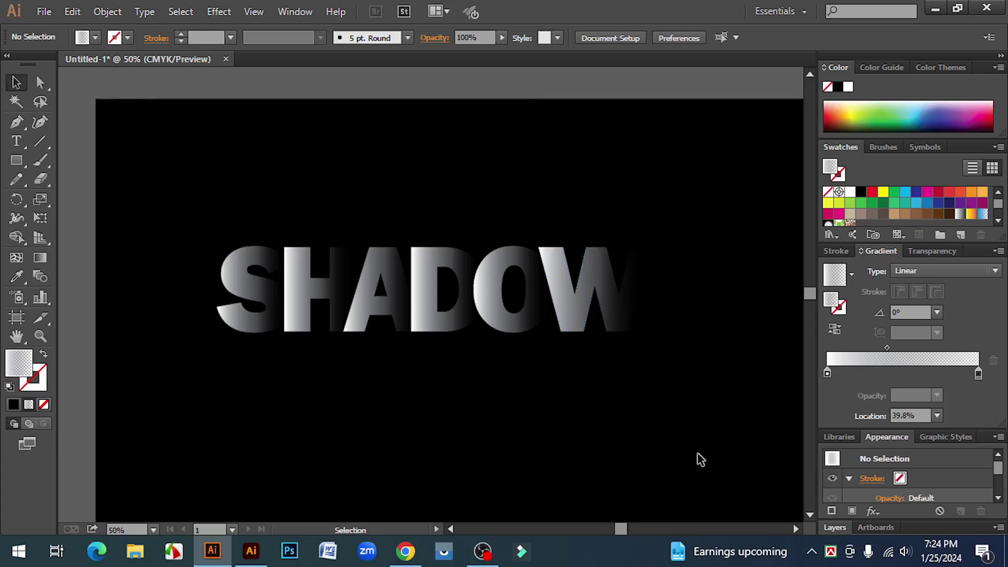
left_click_drag(198, 215, 689, 387)
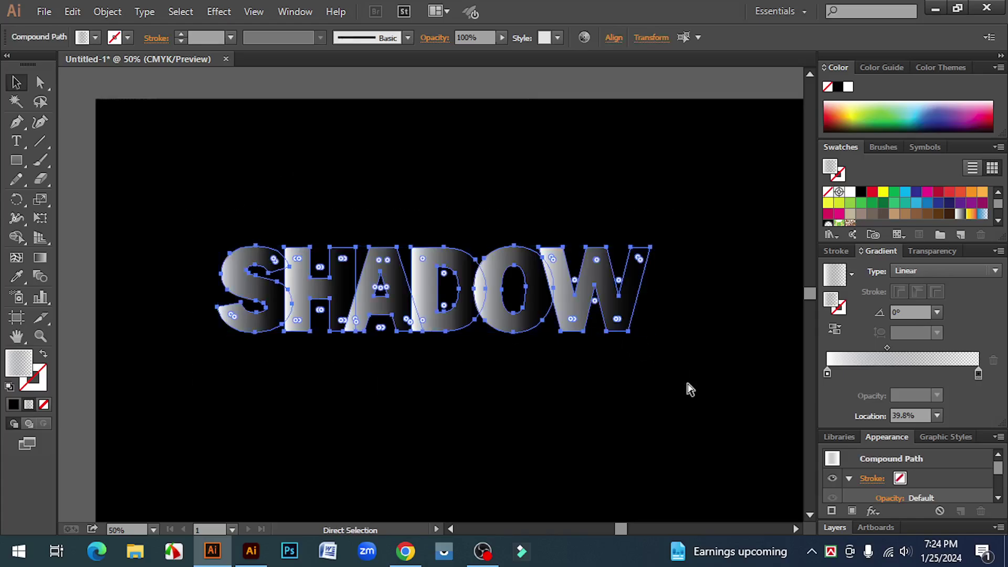
key("ctrl+minus")
mouse_move(578, 320)
left_mouse_down()
mouse_move(631, 355)
mouse_move(583, 307)
left_mouse_up()
left_click(638, 412)
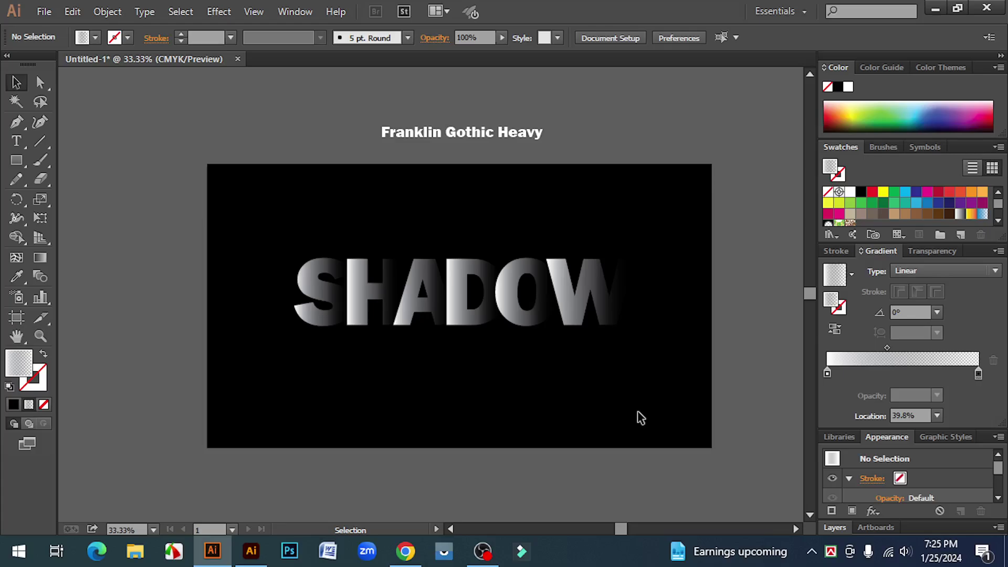
- Nudge the letters O and W together slightly to the right to adjust their gap from the D
left_click_drag(685, 367, 524, 230)
key("Right")
key("Right")
key("Right")
key("Right")
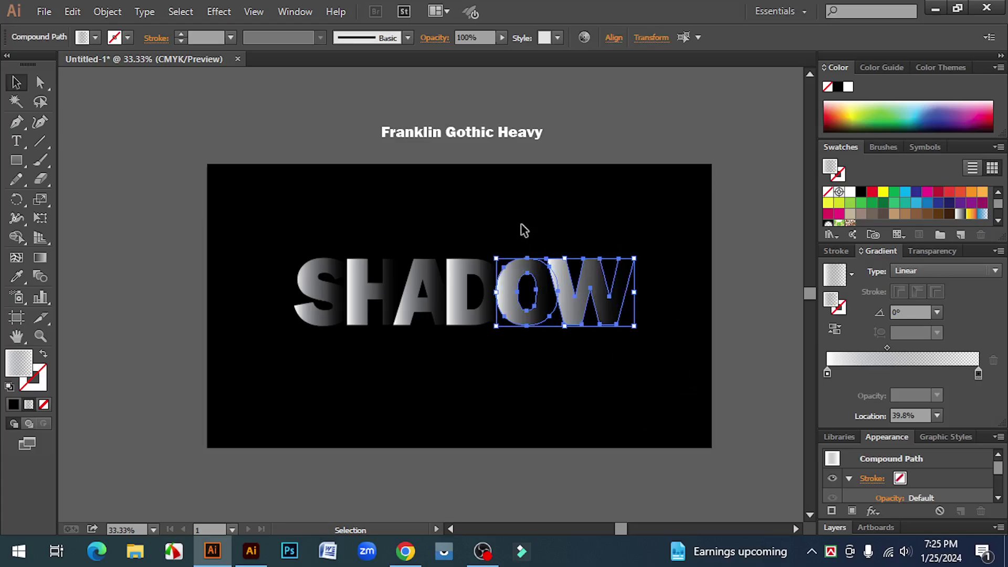
left_click(547, 393)
left_click(469, 318)
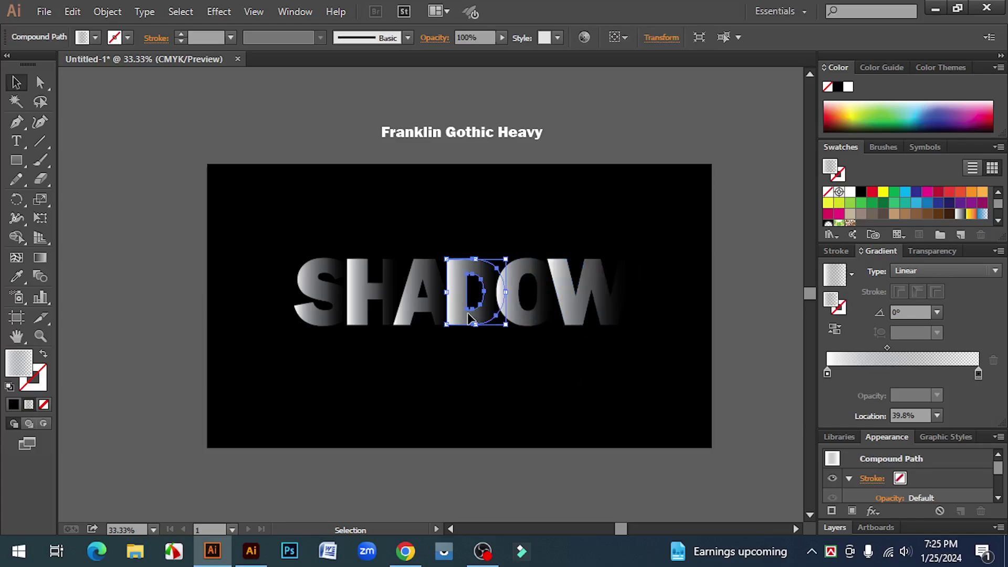
left_click(481, 389)
- Nudge the letter S slightly to the left, away from the H, and deselect it
left_click(313, 276)
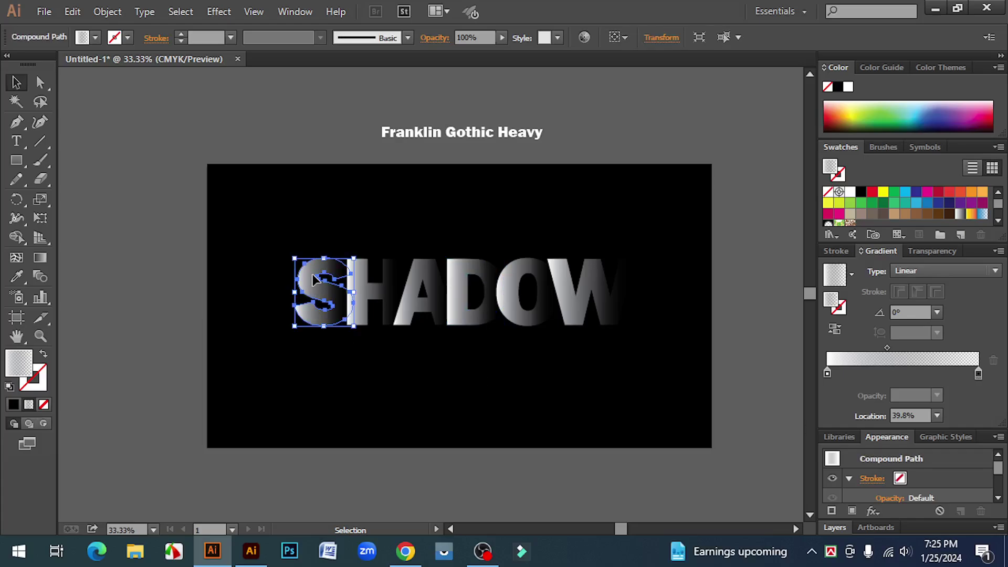
key("Left")
key("Left")
key("Left")
key("Left")
key("Left")
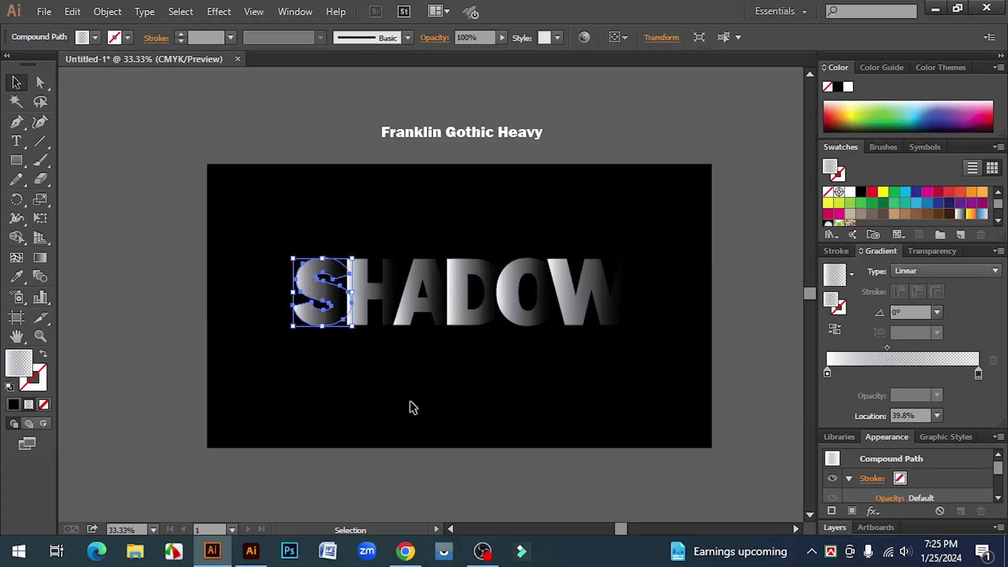
key("Left")
key("Left")
key("Left")
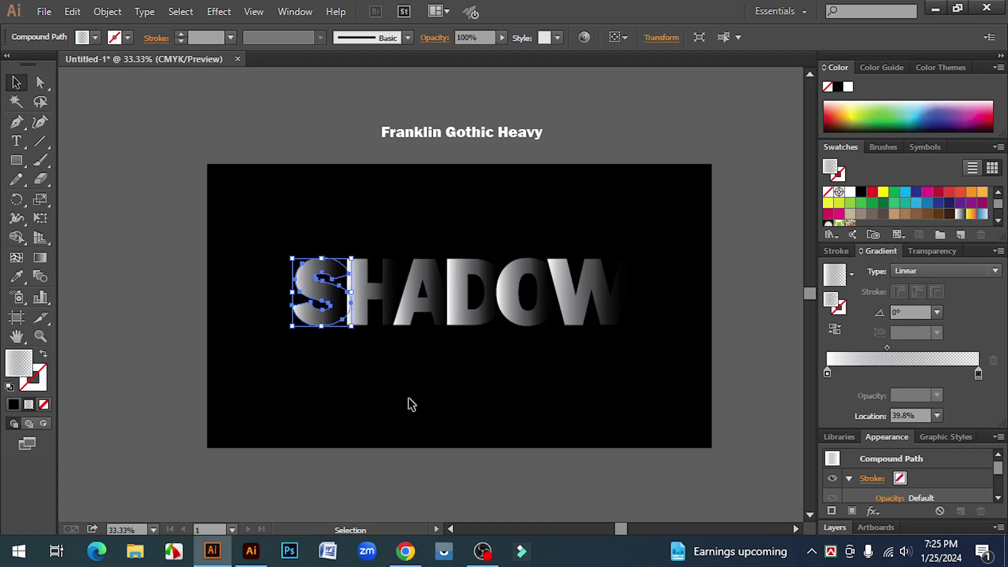
left_click(387, 343)
- Nudge the letter H slightly to the left, closer to the S, and deselect it
left_click(365, 300)
key("Left")
key("Left")
key("Left")
key("Left")
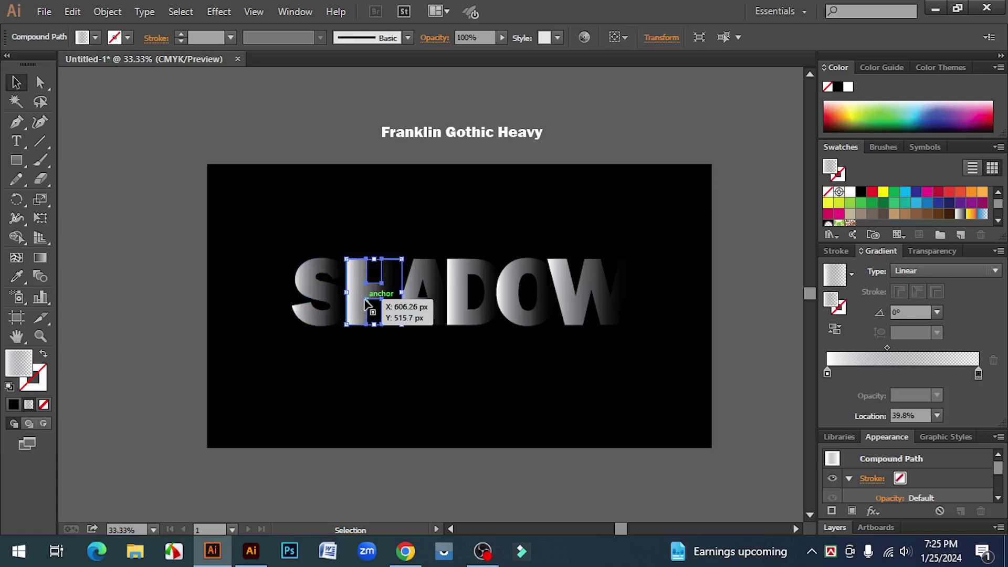
left_click(640, 394)
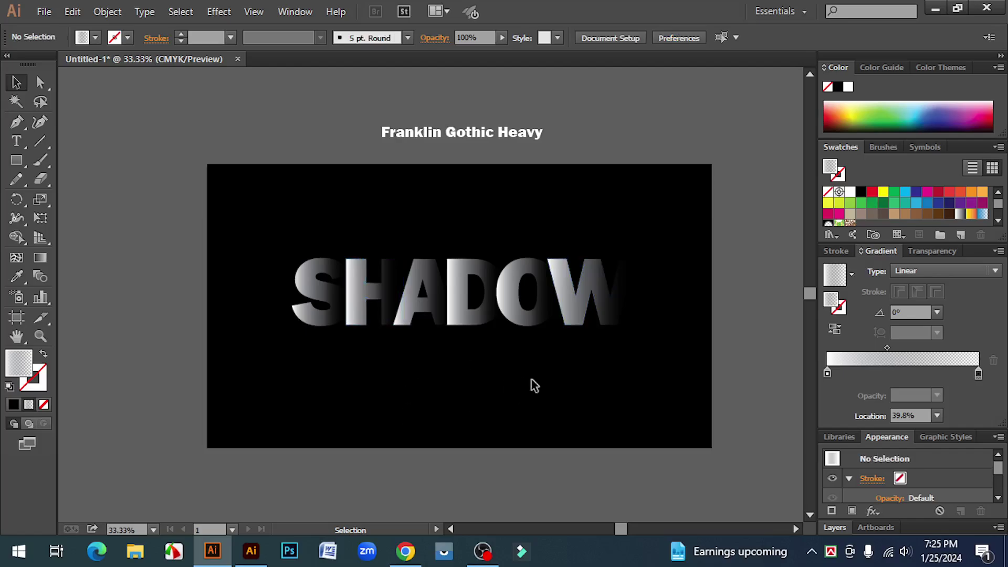
- Move the whole SHADOW word up a little and place a duplicate of it directly beneath
scroll(560, 396, "down", 1)
left_click_drag(265, 210, 668, 318)
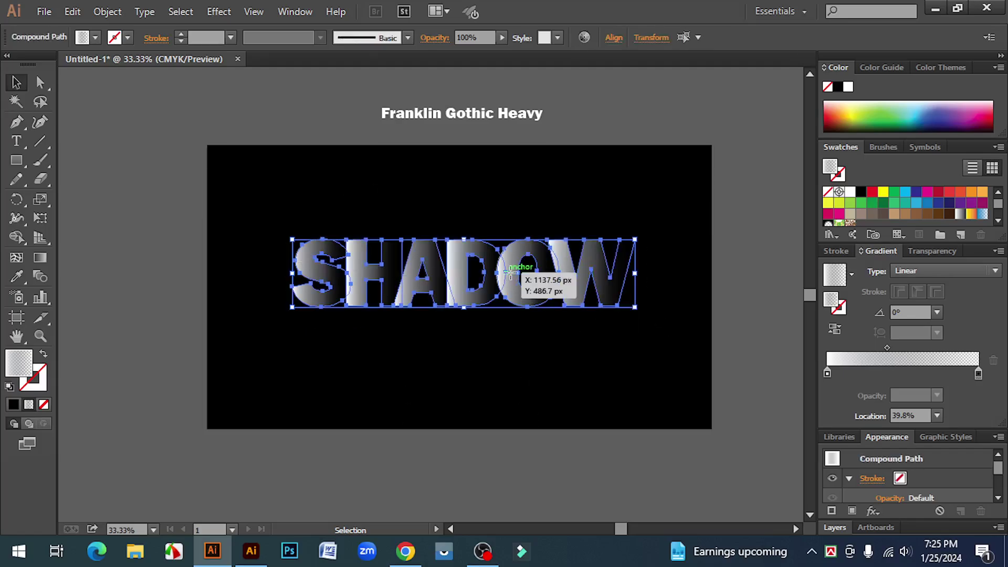
left_click_drag(511, 273, 516, 316)
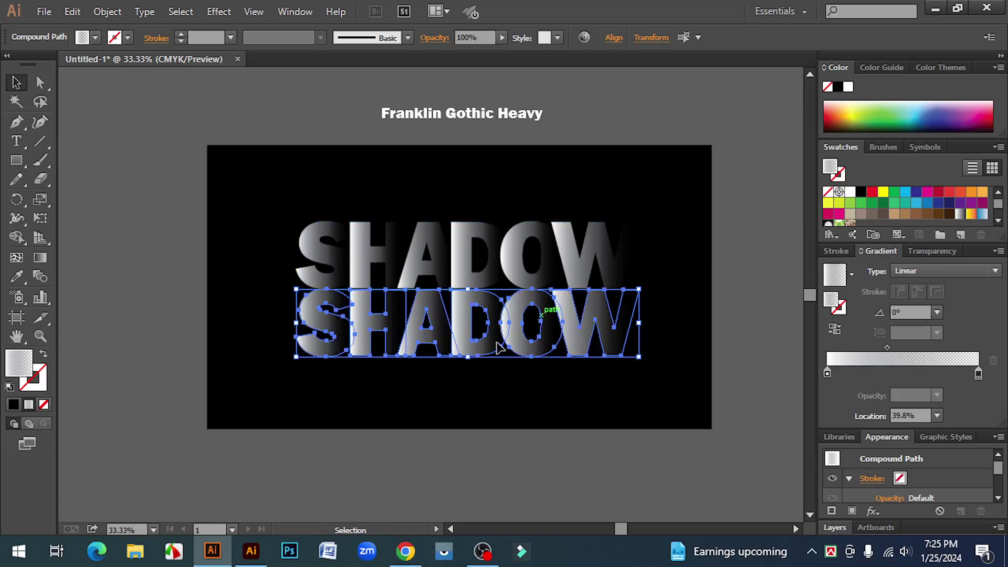
- Reflect the lower SHADOW copy across the horizontal axis and deselect it
right_click(519, 305)
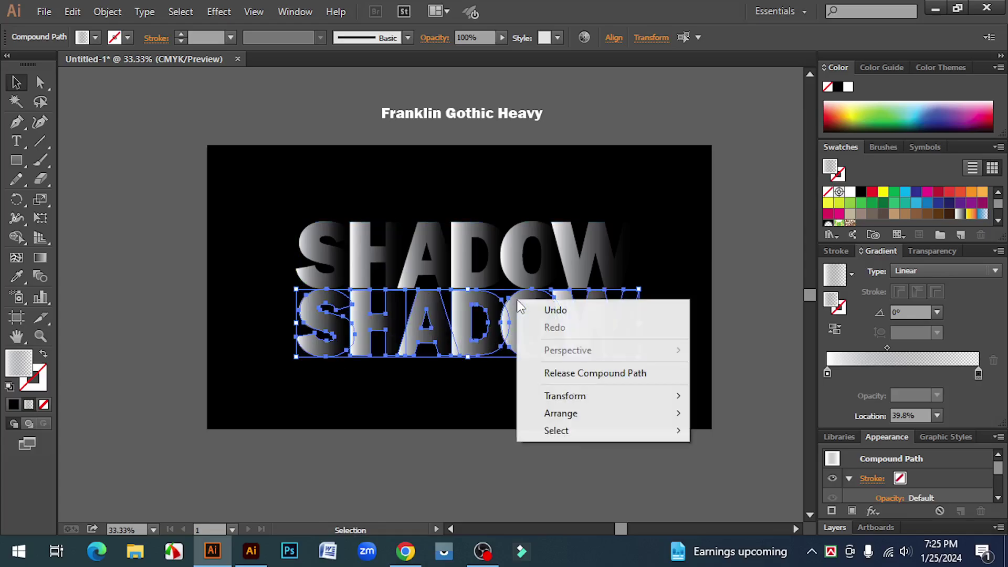
mouse_move(582, 401)
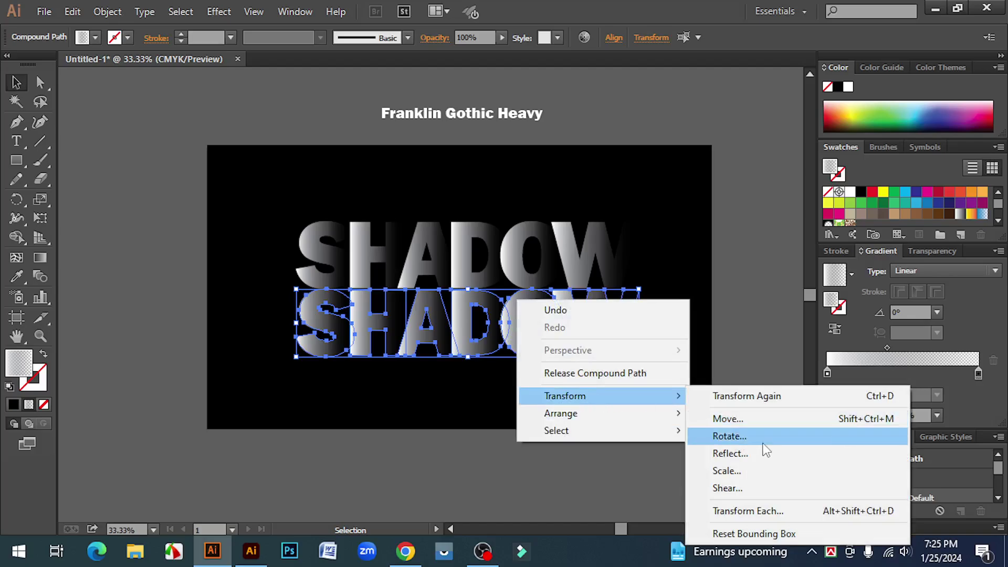
left_click(732, 454)
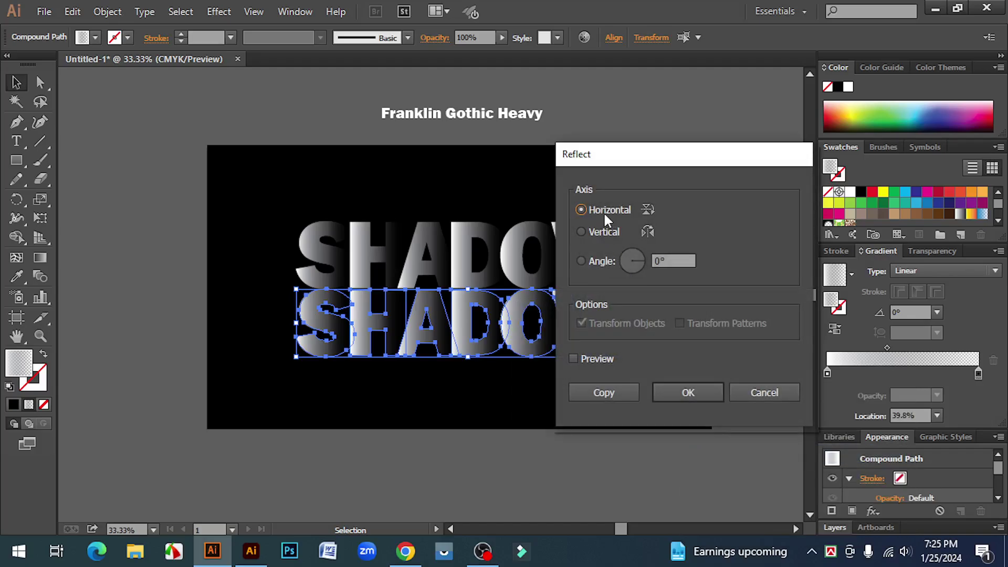
left_click(678, 393)
left_click(632, 361)
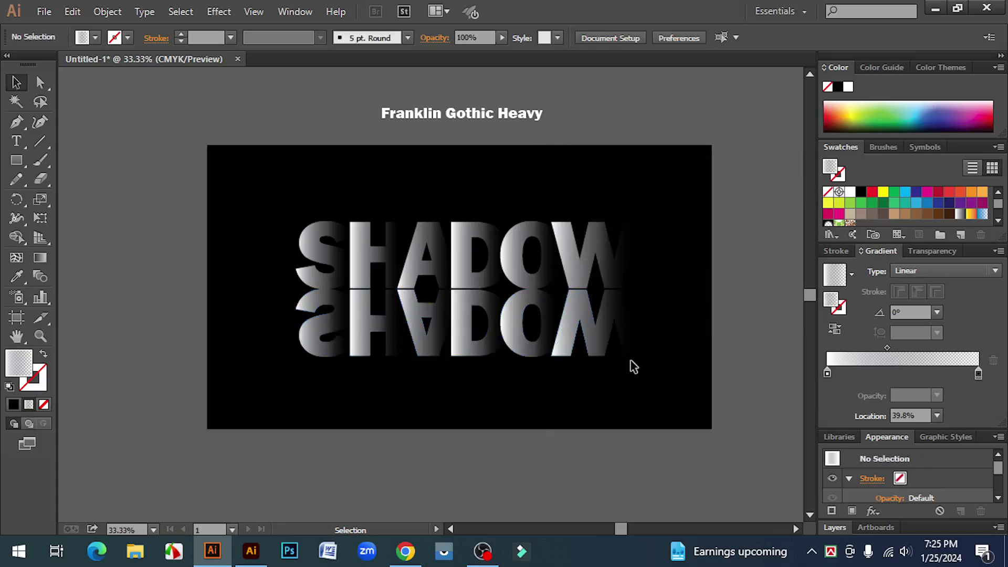
- Nudge the reflected copy up slightly so it sits closer to the original word, and deselect it
left_click_drag(683, 385, 308, 311)
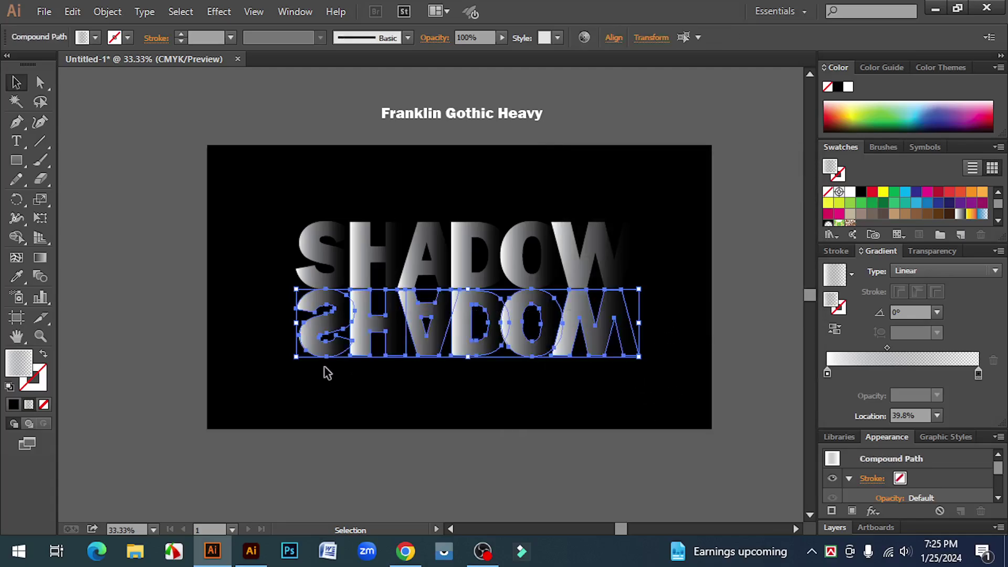
left_click(543, 403)
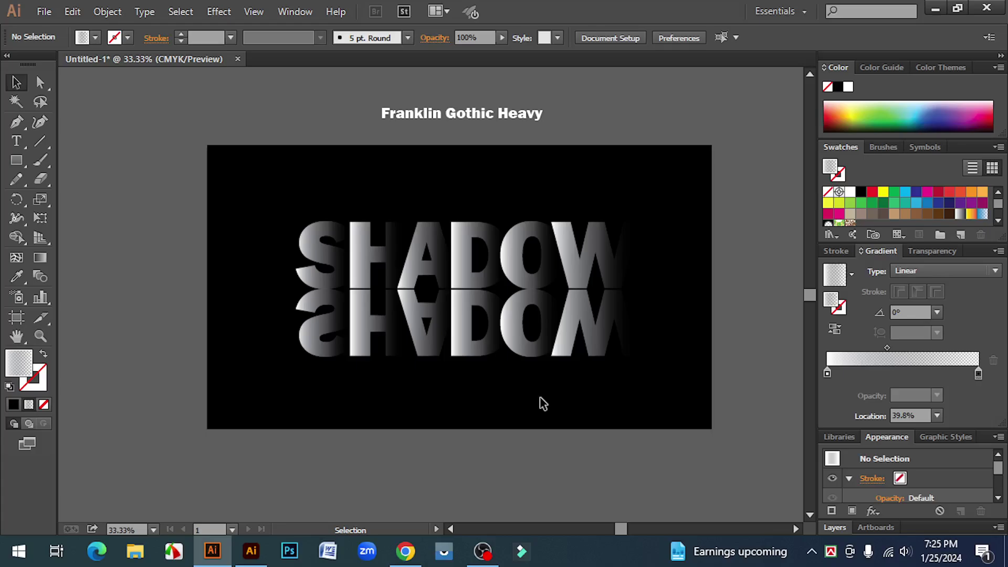
left_click_drag(663, 411, 316, 332)
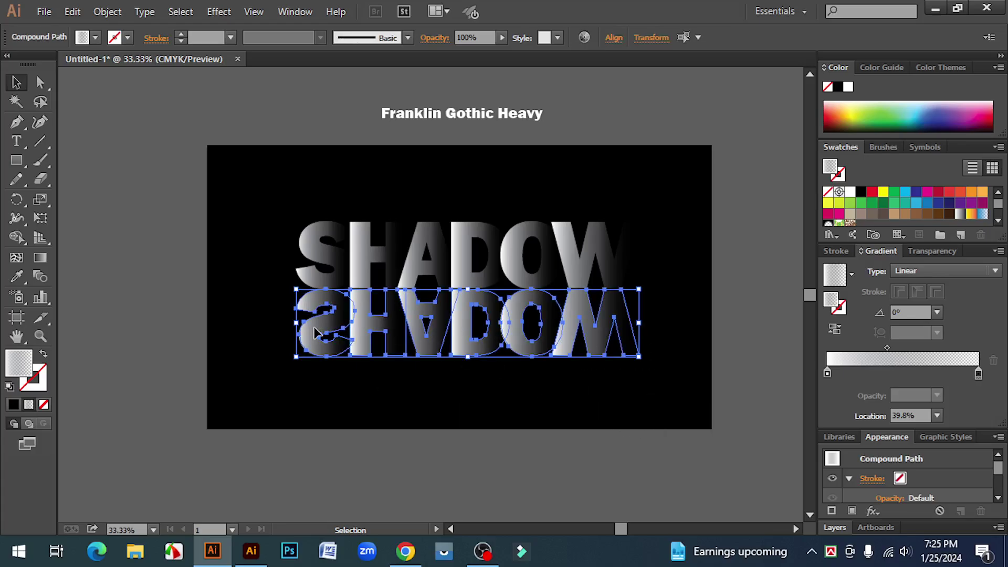
left_click(664, 429)
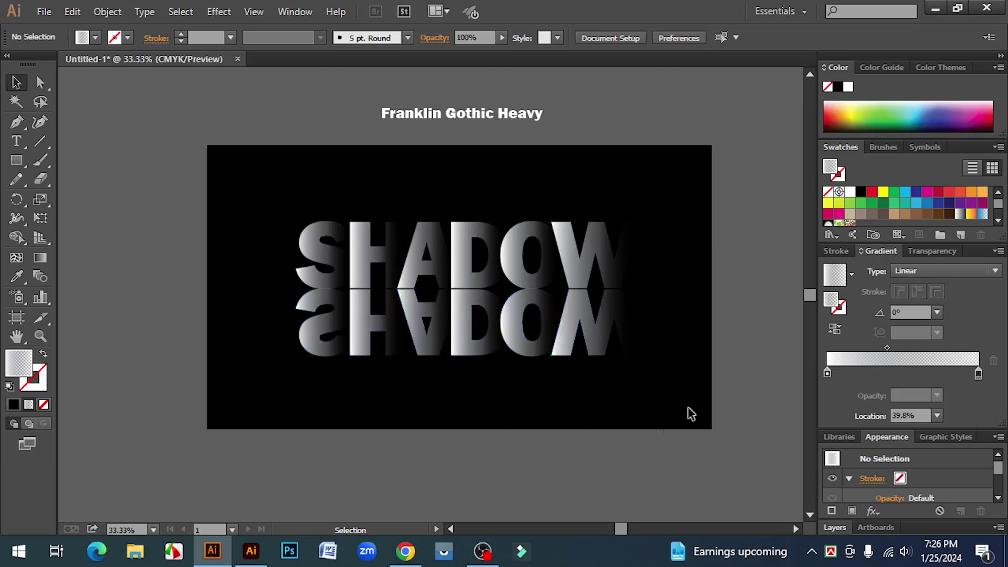
left_click_drag(701, 401, 305, 325)
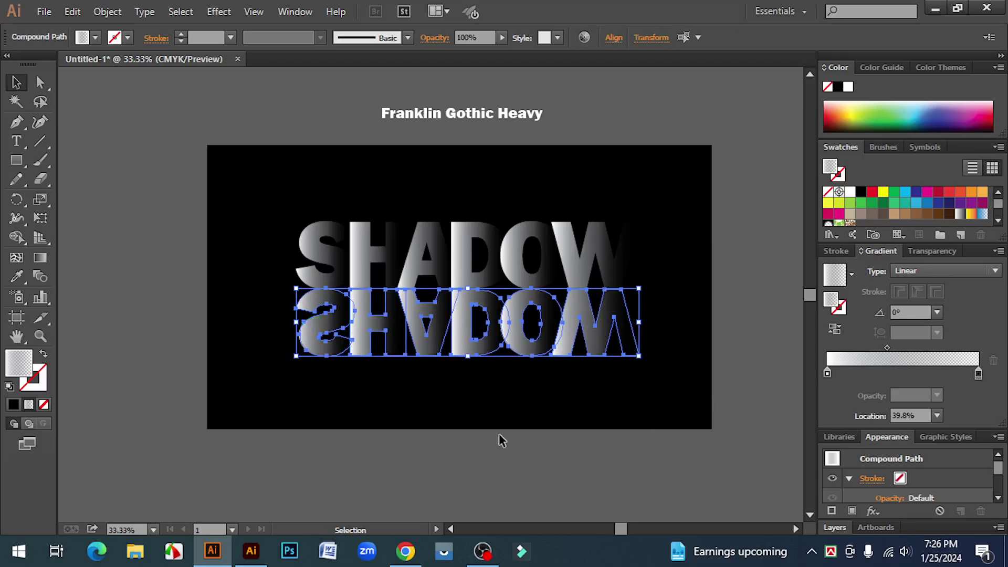
left_click(497, 434)
left_click_drag(698, 403, 593, 381)
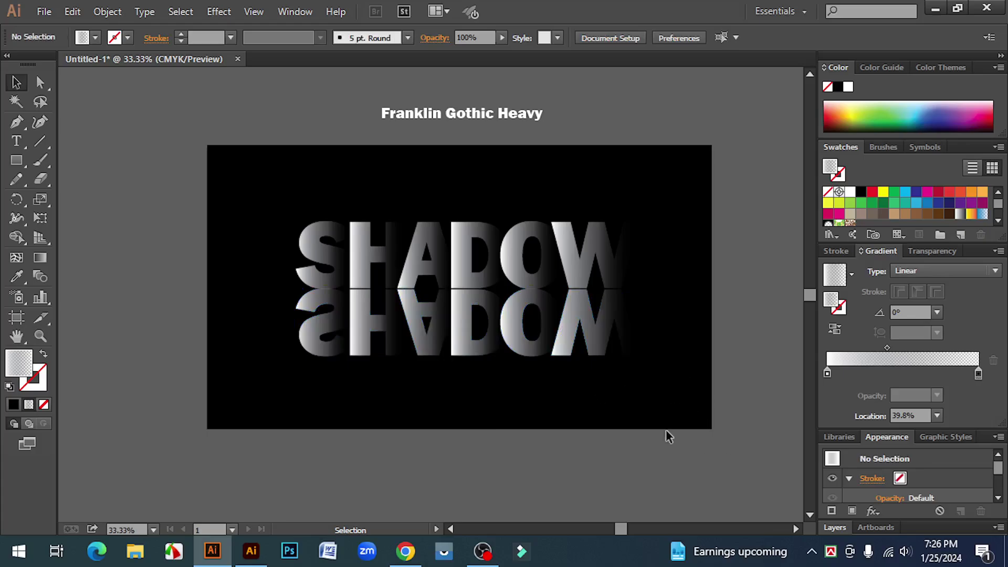
left_click(14, 164)
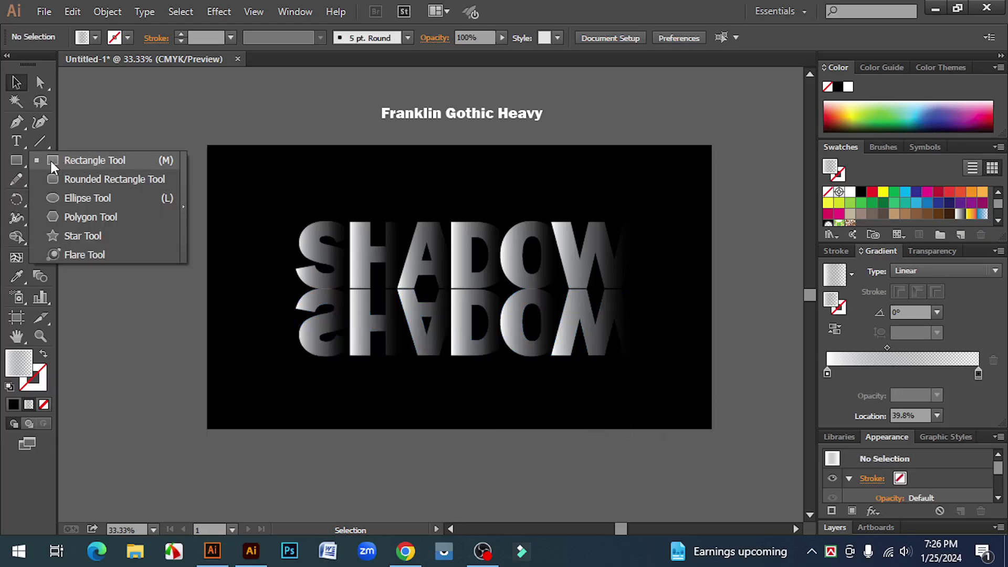
left_click(52, 160)
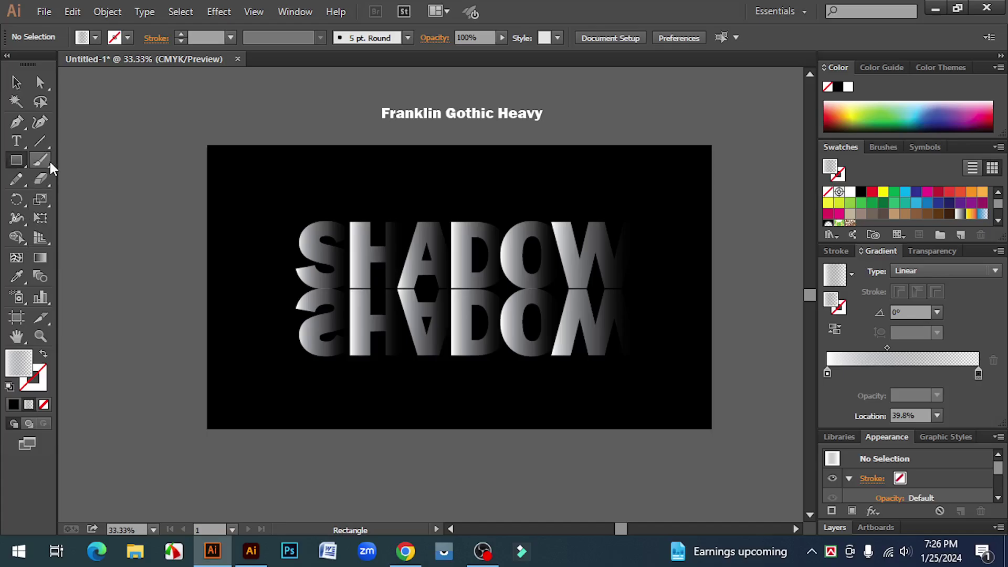
left_click(16, 82)
- Apply the White, Black gradient to the reflected letters, shift its midpoint to about 28% and deselect them
left_click_drag(650, 386, 308, 326)
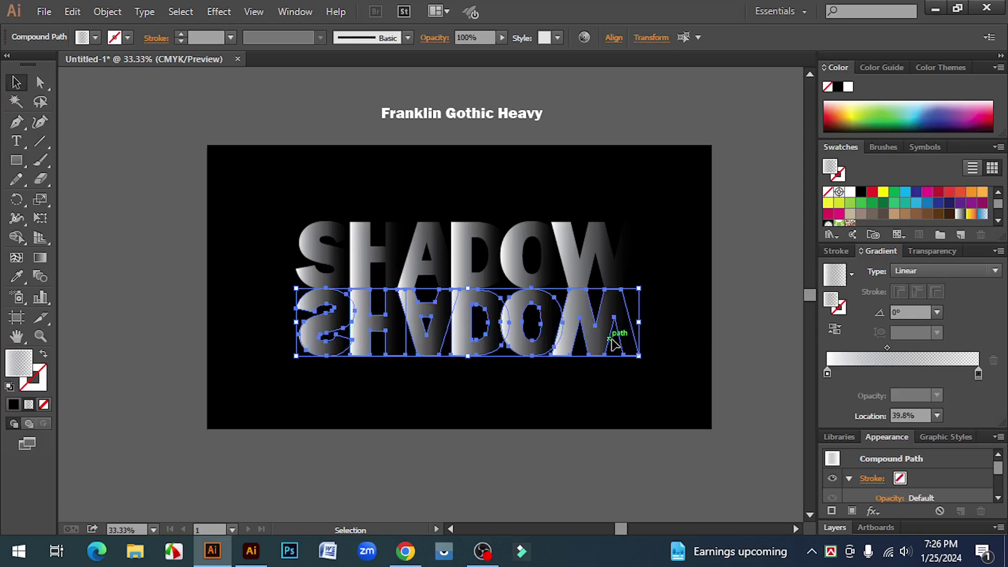
left_click(853, 273)
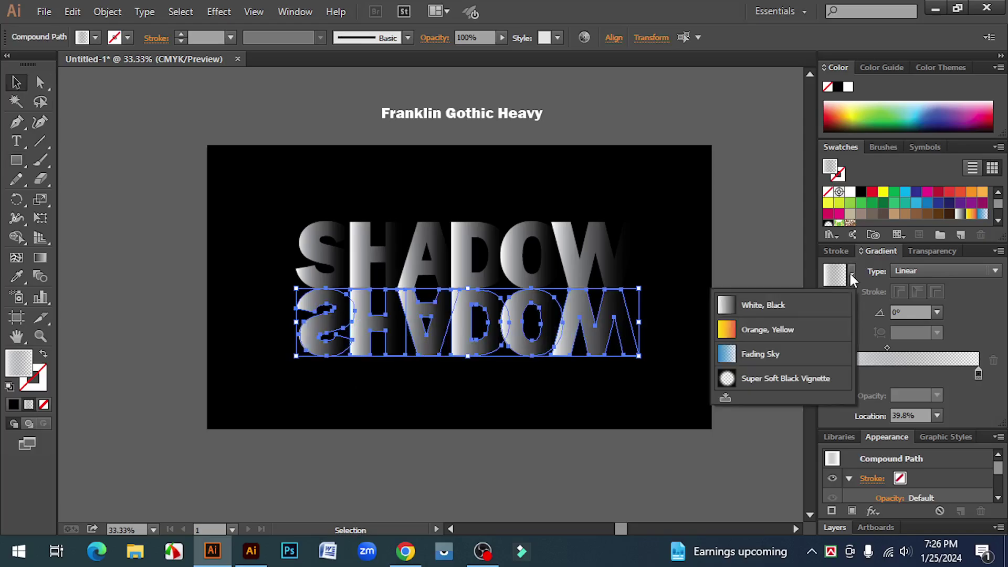
left_click(727, 308)
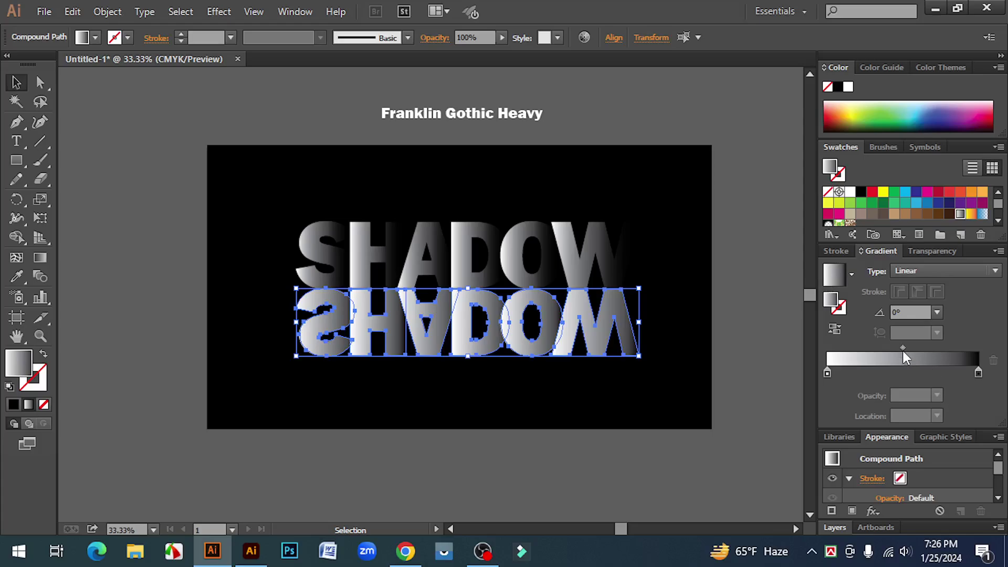
left_click_drag(903, 349, 868, 350)
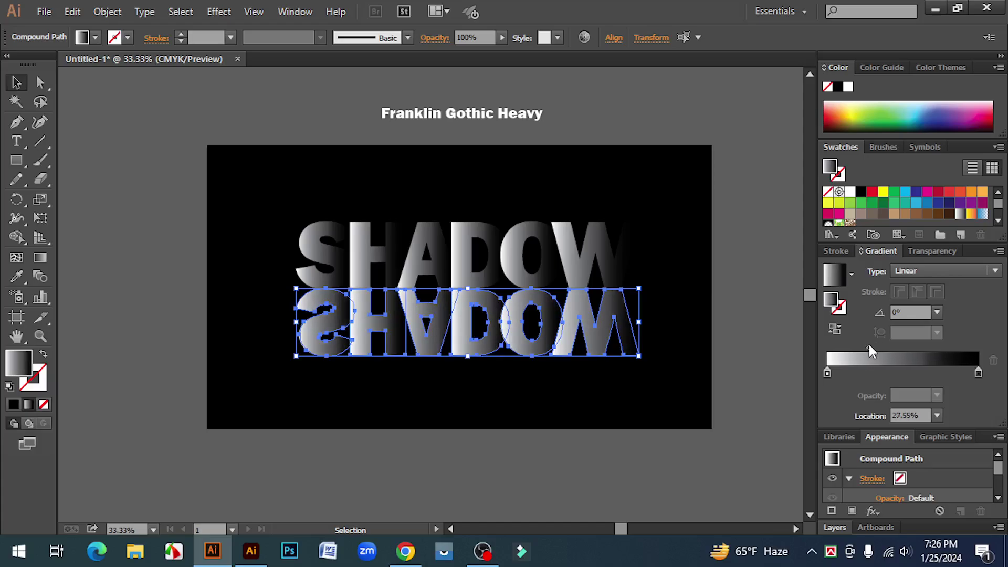
left_click(692, 414)
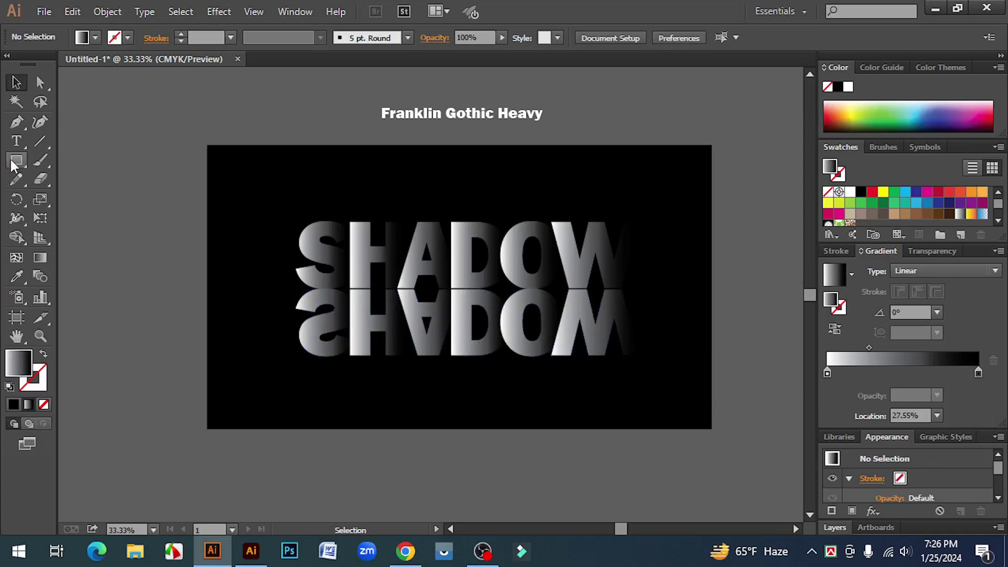
- Draw a gradient-filled rectangle covering the whole reflected SHADOW copy, starting at the line where the two words meet
left_click_drag(16, 160, 52, 158)
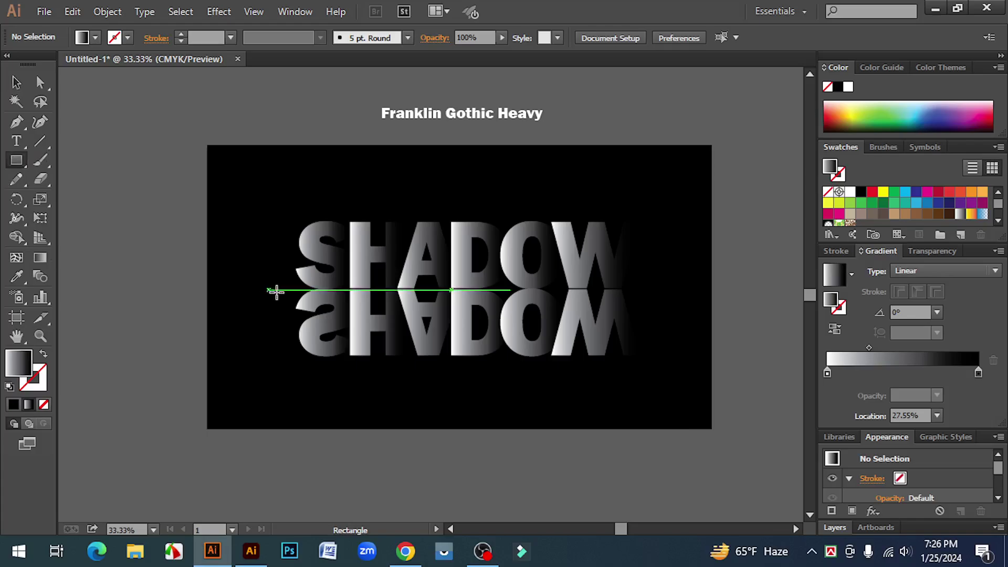
left_click_drag(277, 288, 657, 362)
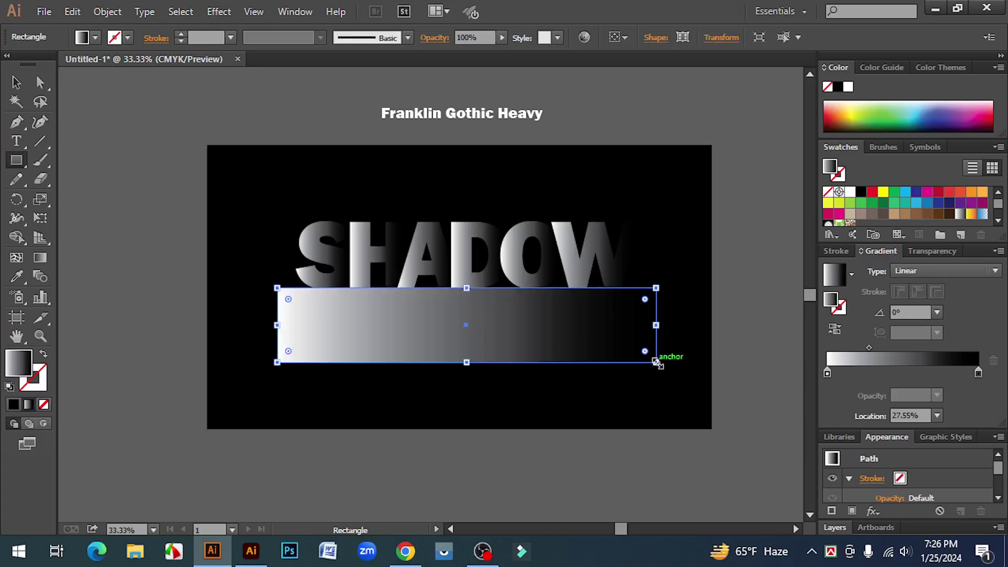
left_click(16, 82)
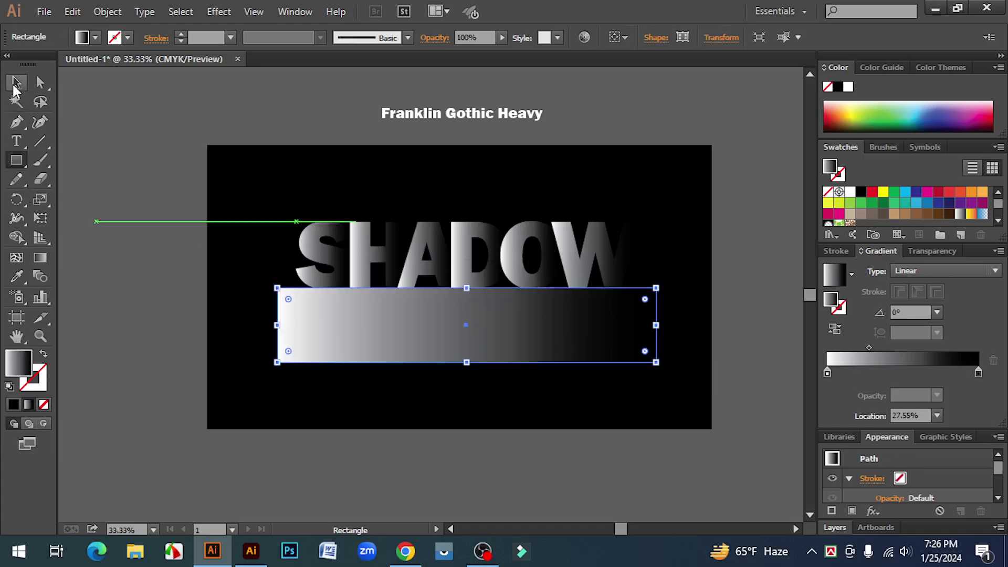
- Redirect the rectangle's gradient vertically at -90°, running from white along its upper edge to black along its lower edge
left_click(39, 257)
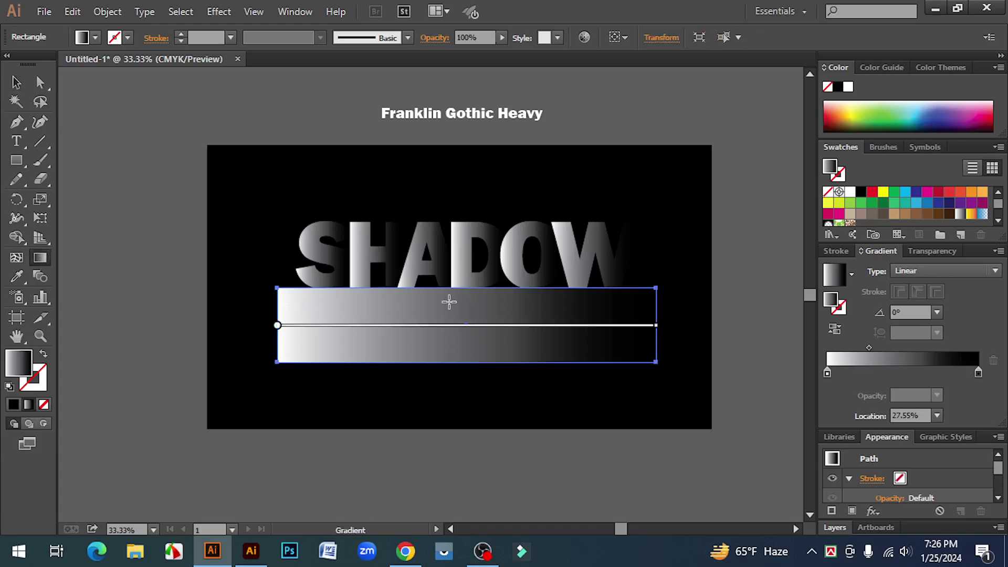
left_click_drag(466, 290, 469, 366)
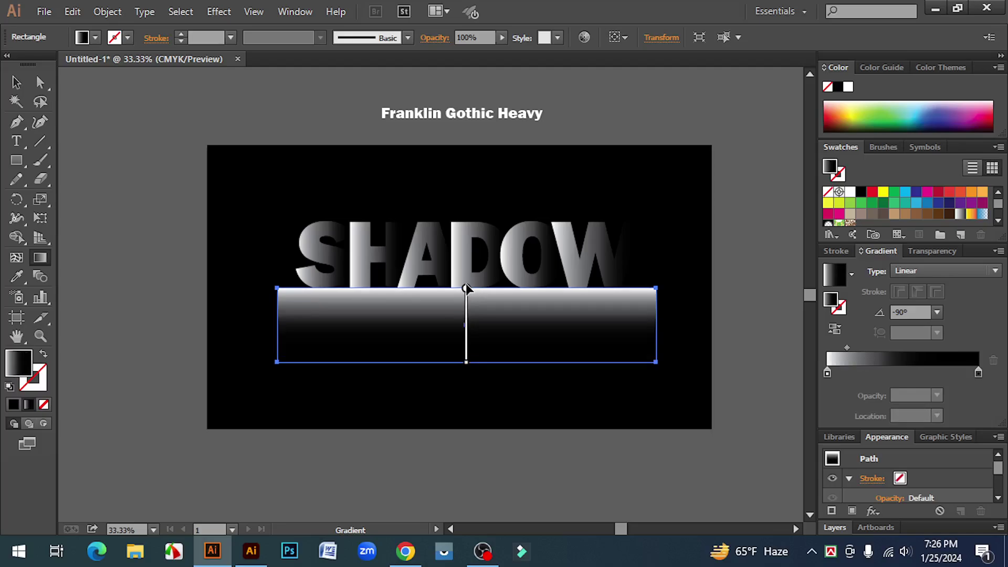
left_click_drag(466, 284, 466, 281)
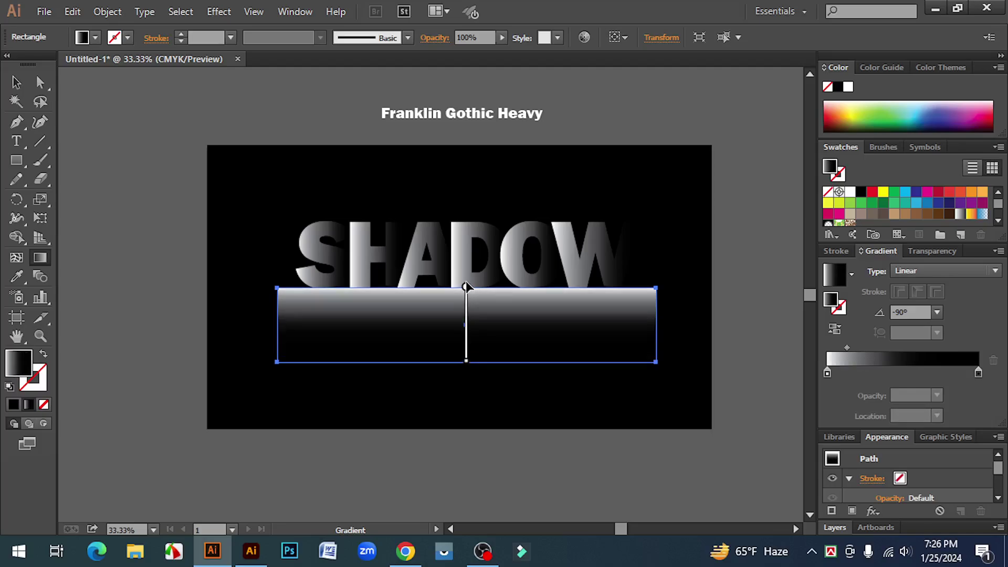
left_click(18, 84)
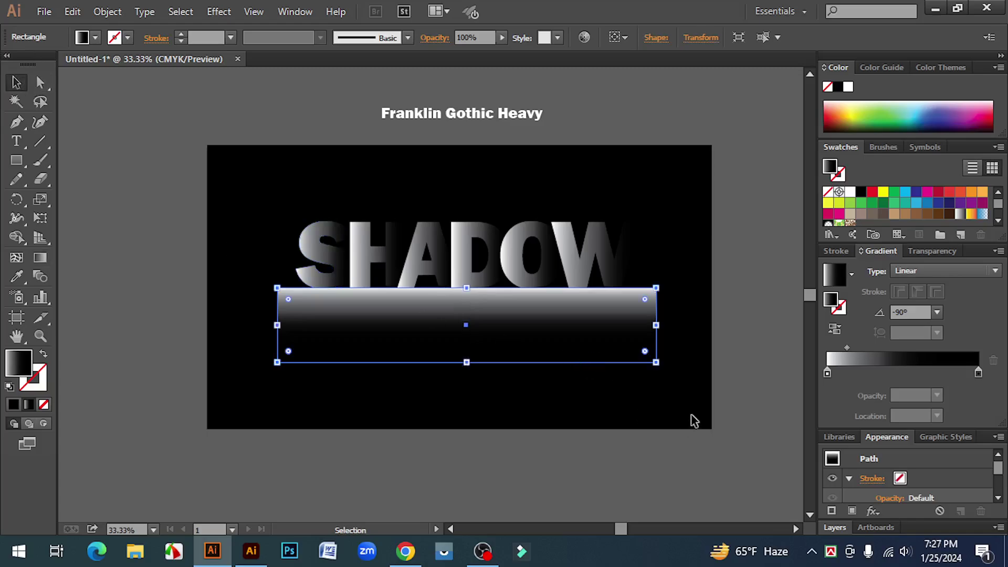
- Select the reflected letters with the gradient rectangle, make an opacity mask from them and deselect the result
left_click_drag(705, 406, 256, 309)
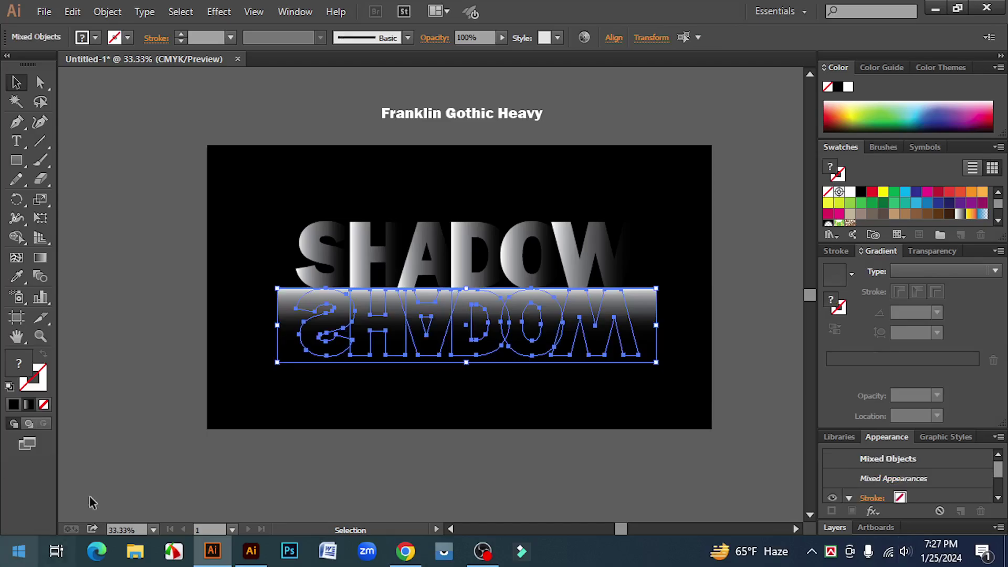
left_click(933, 252)
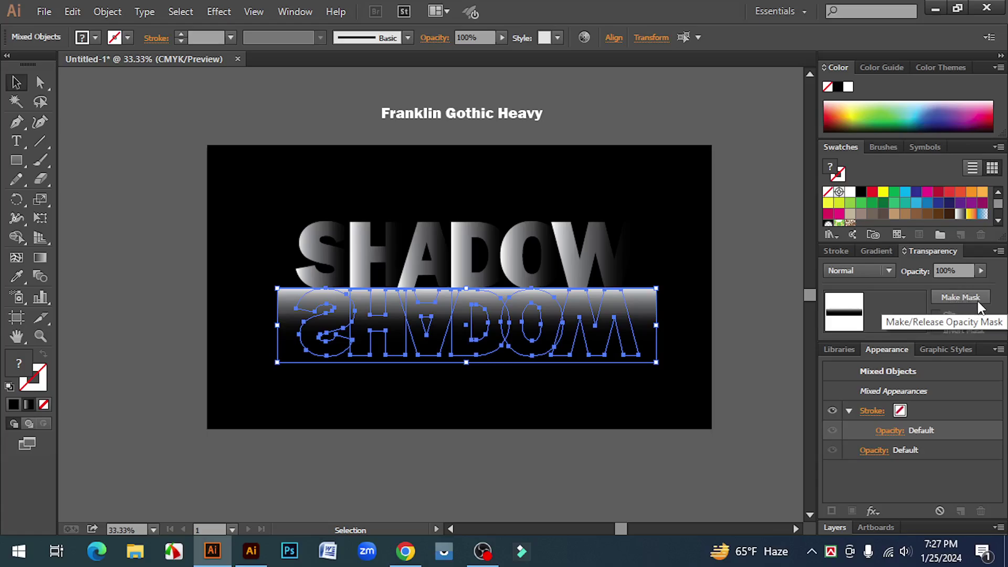
left_click(956, 297)
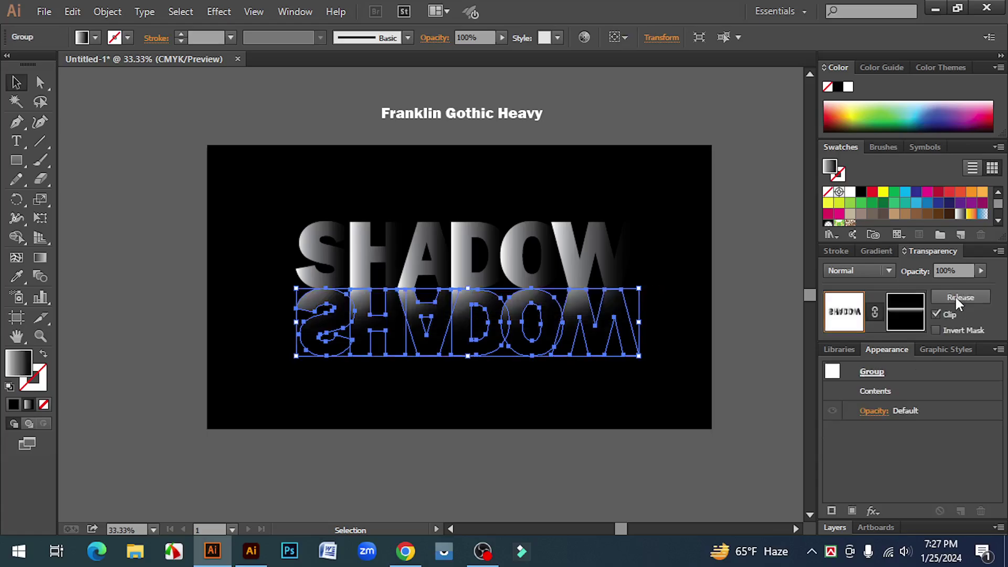
left_click(702, 412)
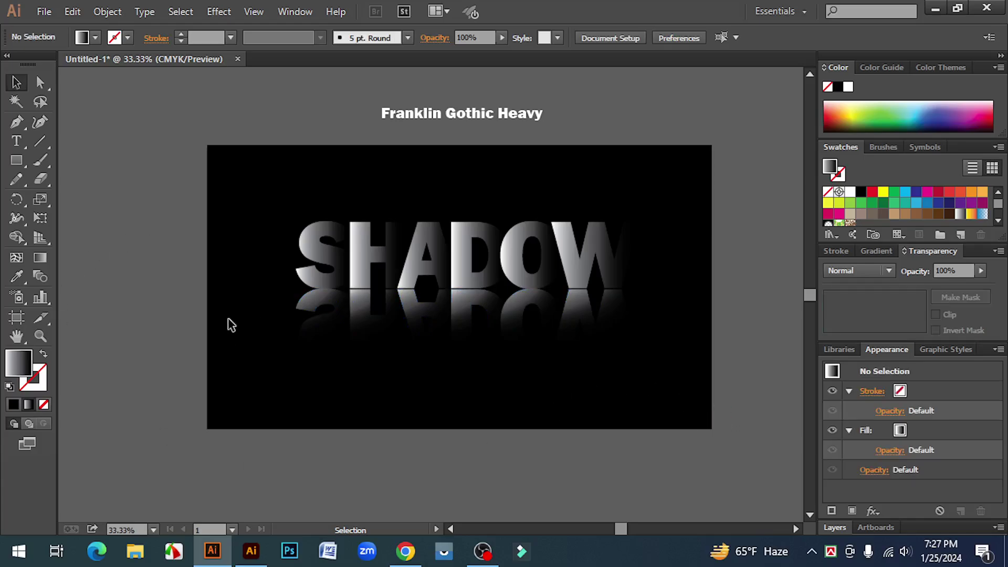
- Shift the gradient midpoint of the masked reflection to about 24% and deselect it
left_click_drag(225, 319, 746, 412)
left_click(707, 450)
left_click_drag(688, 424, 303, 331)
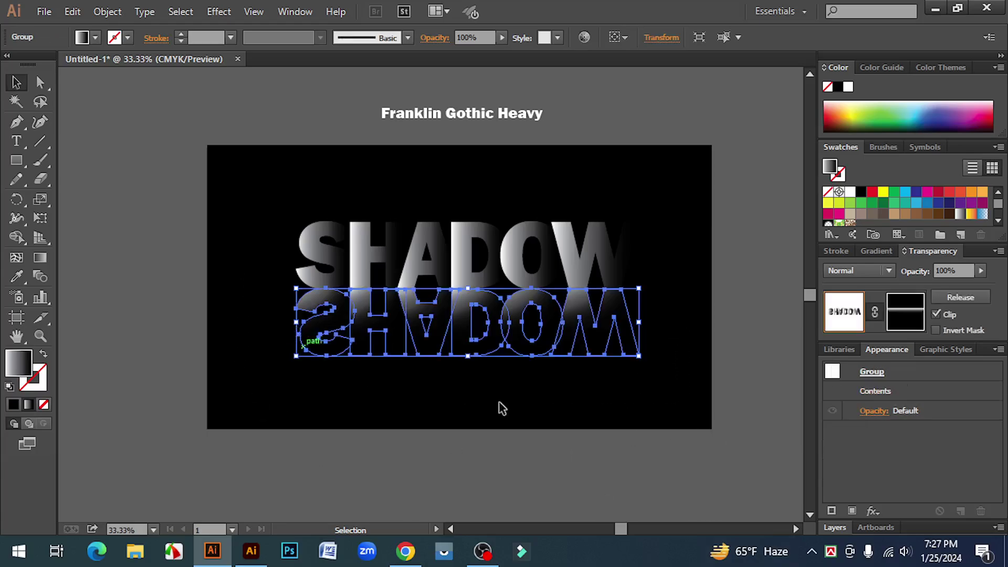
left_click(876, 252)
left_click(643, 474)
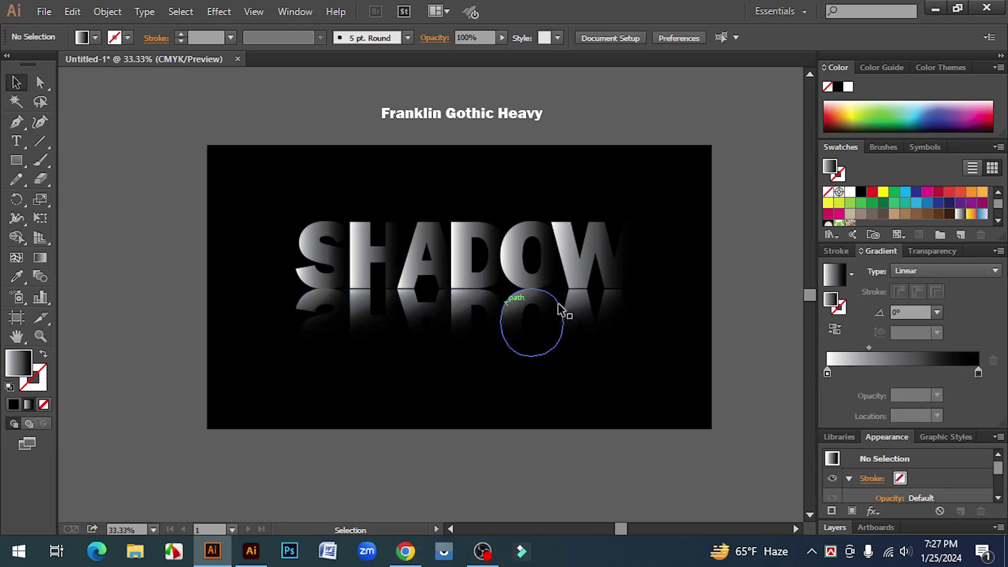
left_click_drag(669, 394, 302, 331)
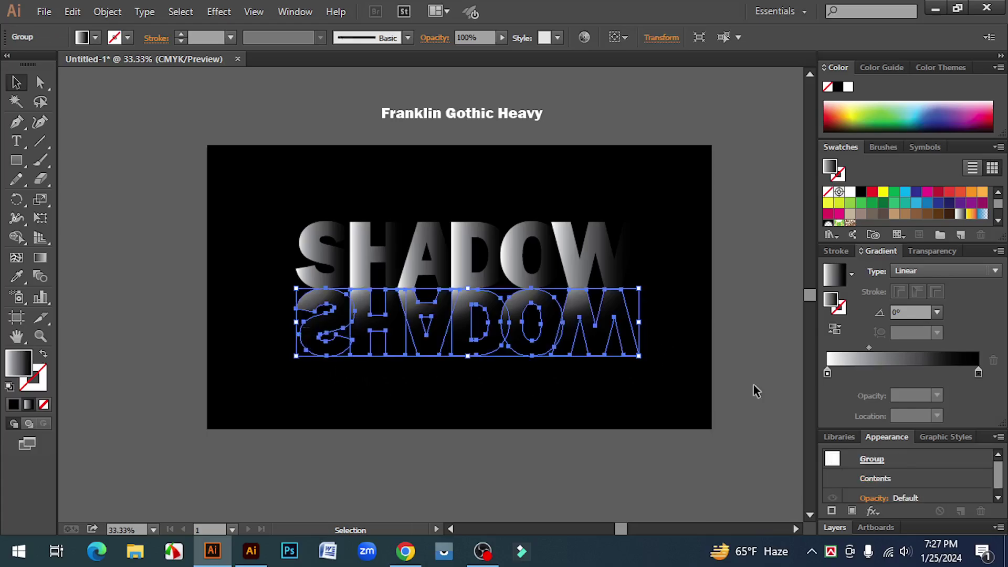
left_click(867, 349)
left_click_drag(867, 351, 862, 351)
left_click(745, 365)
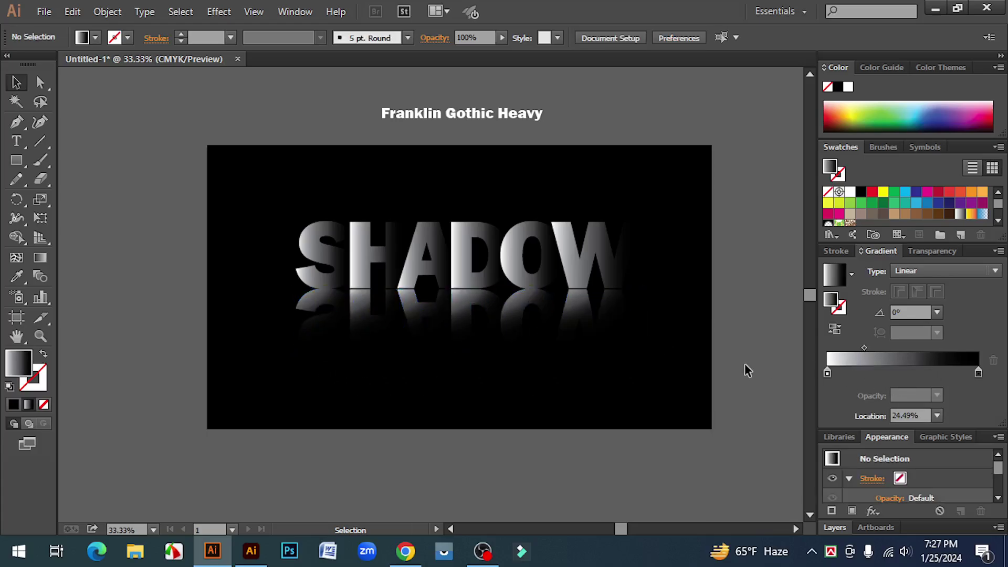
left_click_drag(671, 389, 367, 353)
left_click(581, 475)
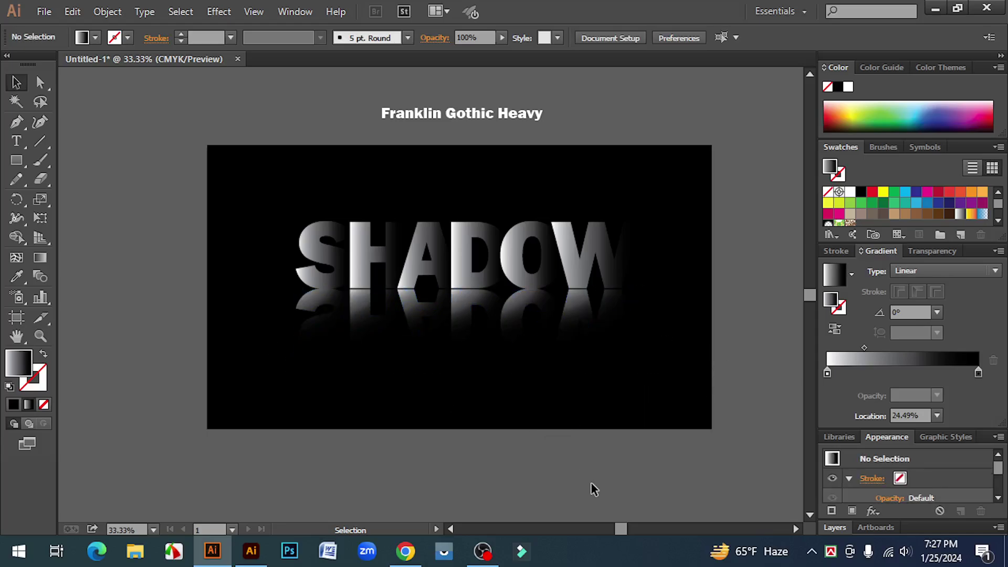